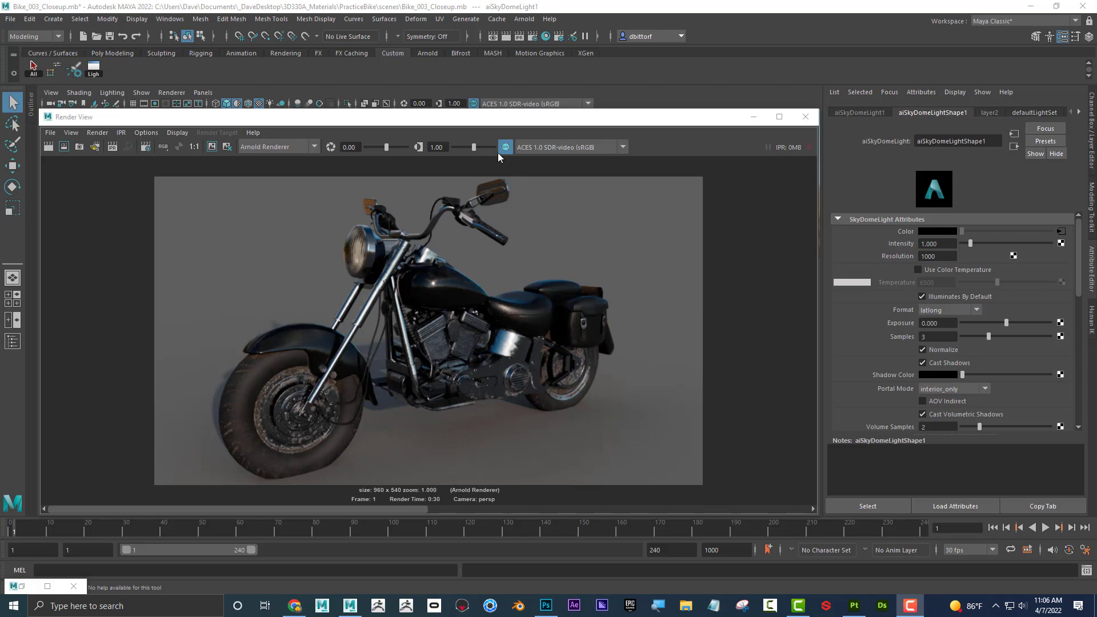
Reposition the Render View and toggle between the render's alpha channel and colour image.
mouse_move(515, 124)
left_mouse_down()
mouse_move(749, 296)
mouse_move(830, 400)
mouse_move(695, 223)
mouse_move(537, 121)
mouse_move(519, 125)
left_mouse_up()
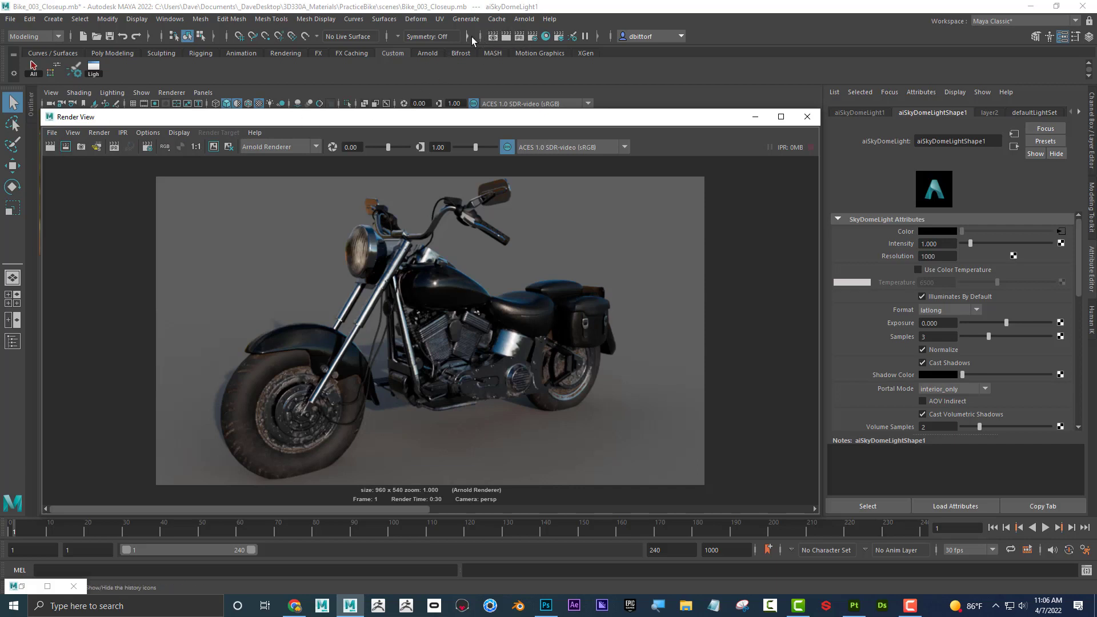
left_click_drag(293, 123, 292, 124)
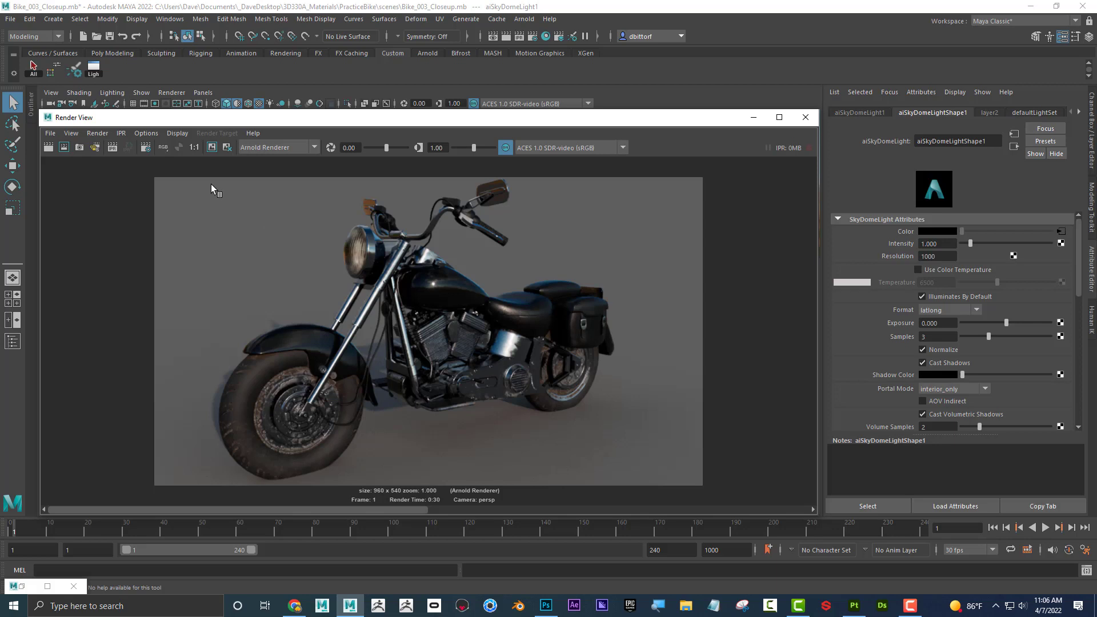
left_click(180, 147)
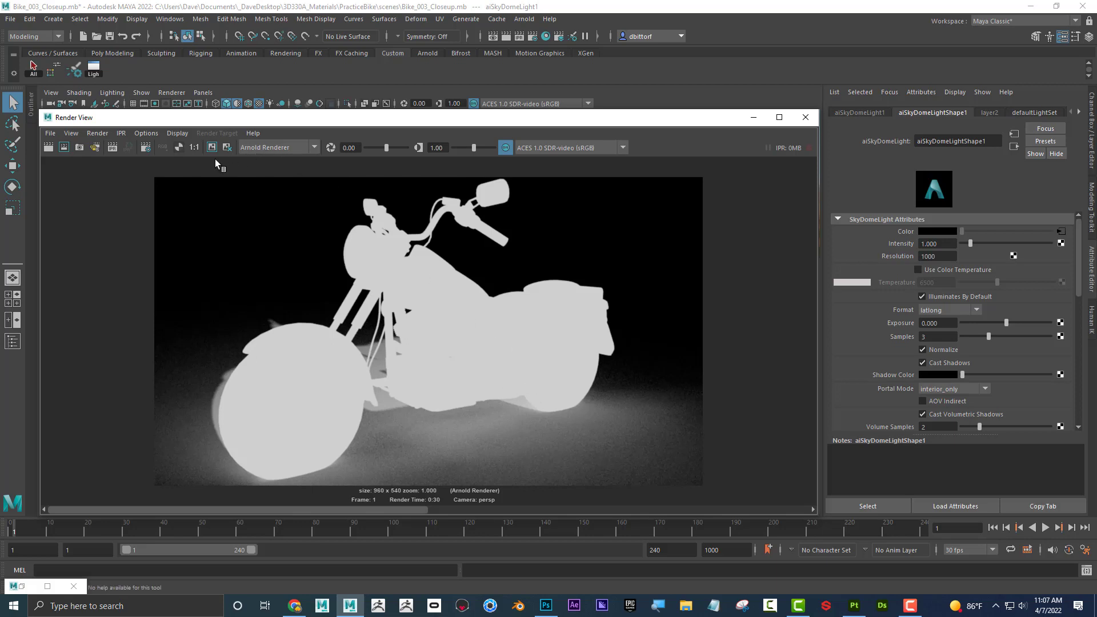
left_click(163, 146)
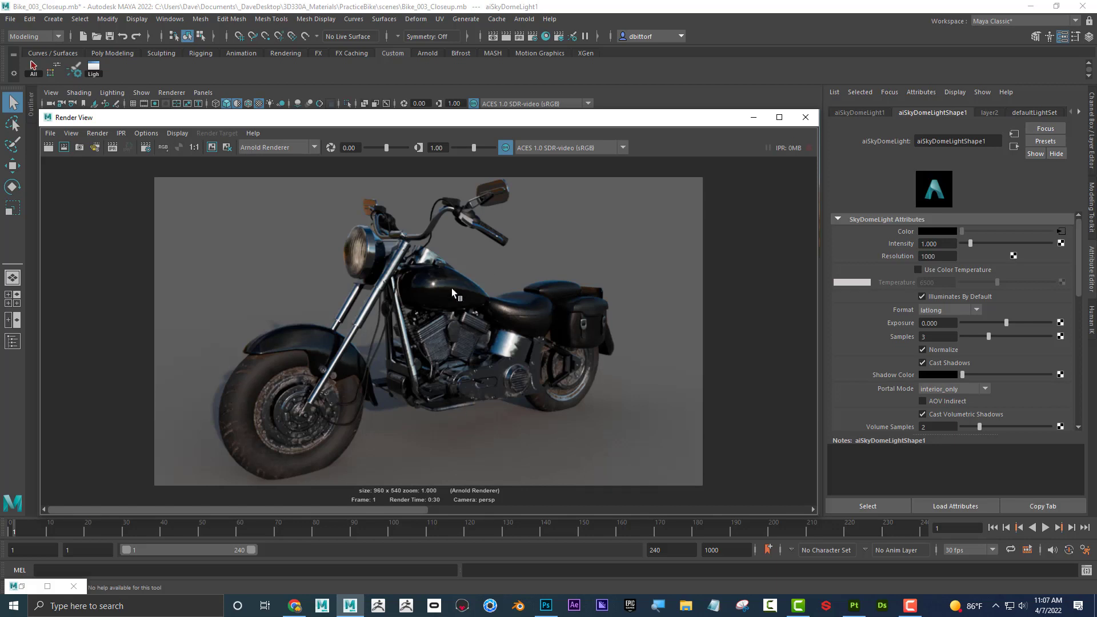
left_click(177, 146)
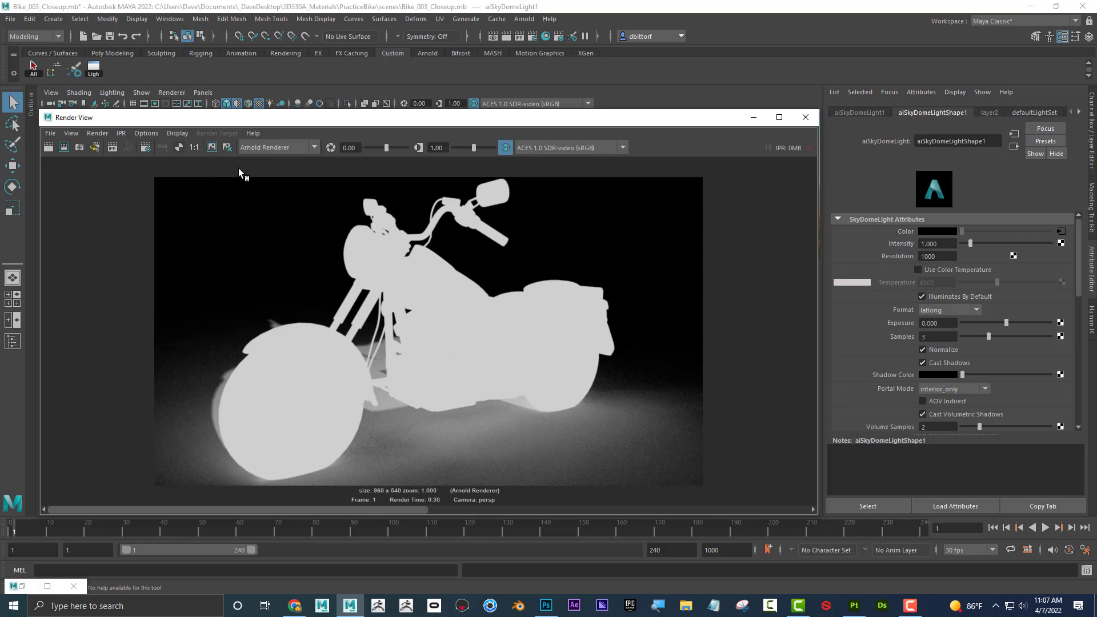
left_click(164, 147)
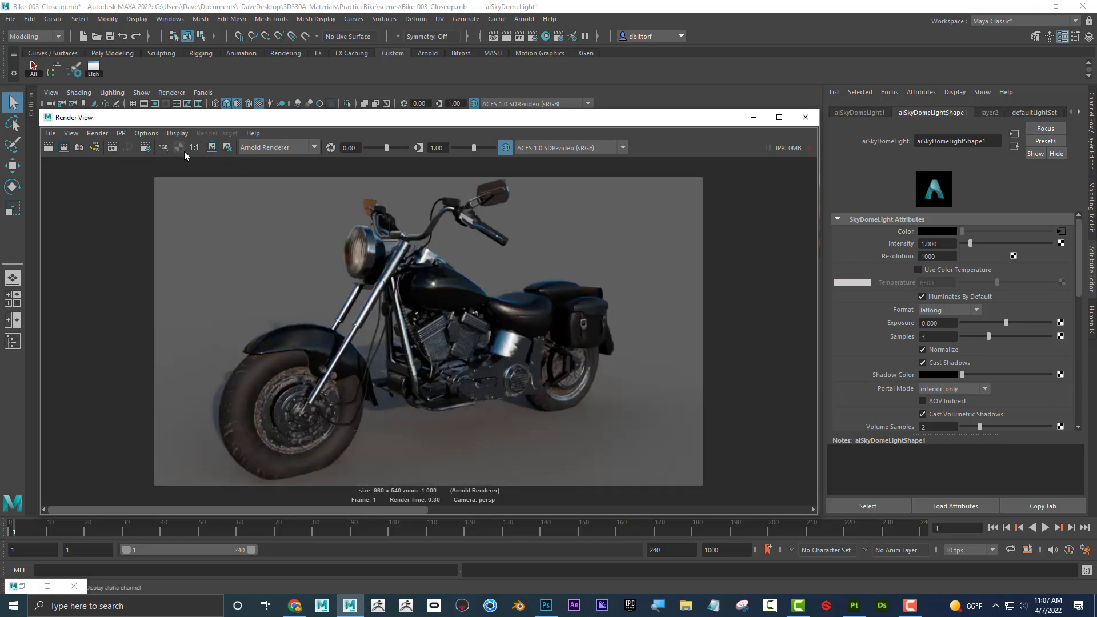
Save the render as a JPEG named 'JPEG' in Desktop > AlphaMotorcycleRender.
left_click(50, 133)
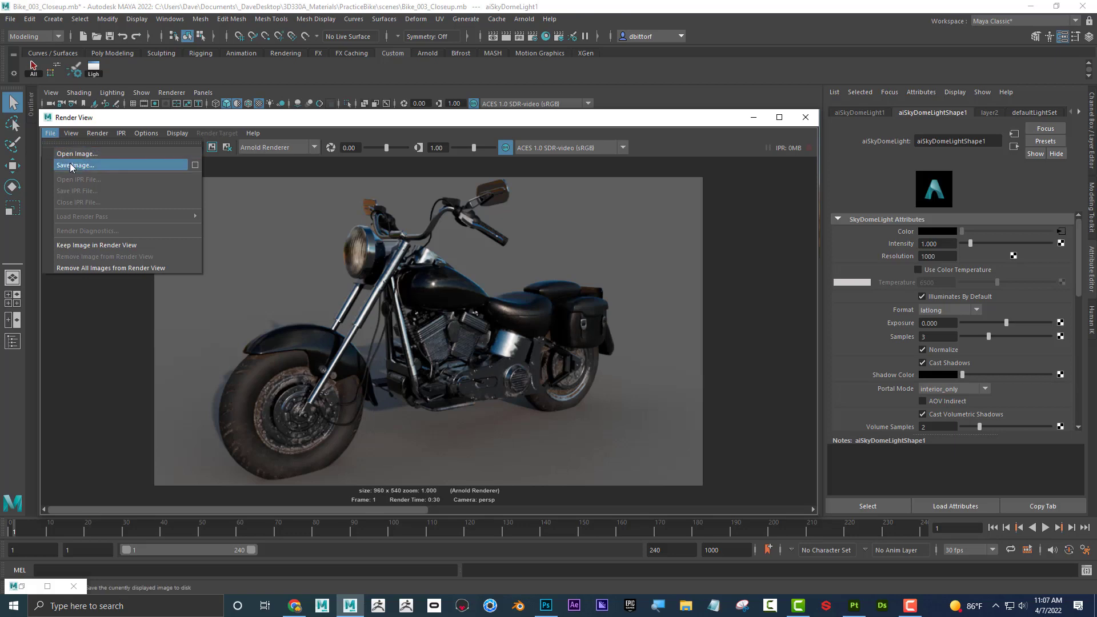
left_click(73, 166)
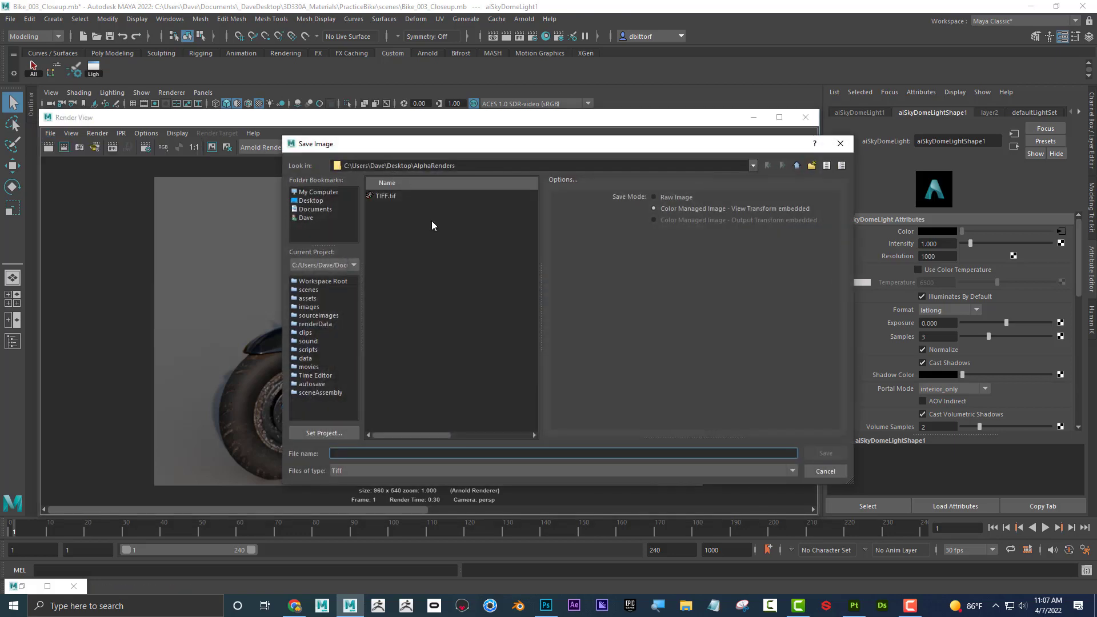
left_click(317, 201)
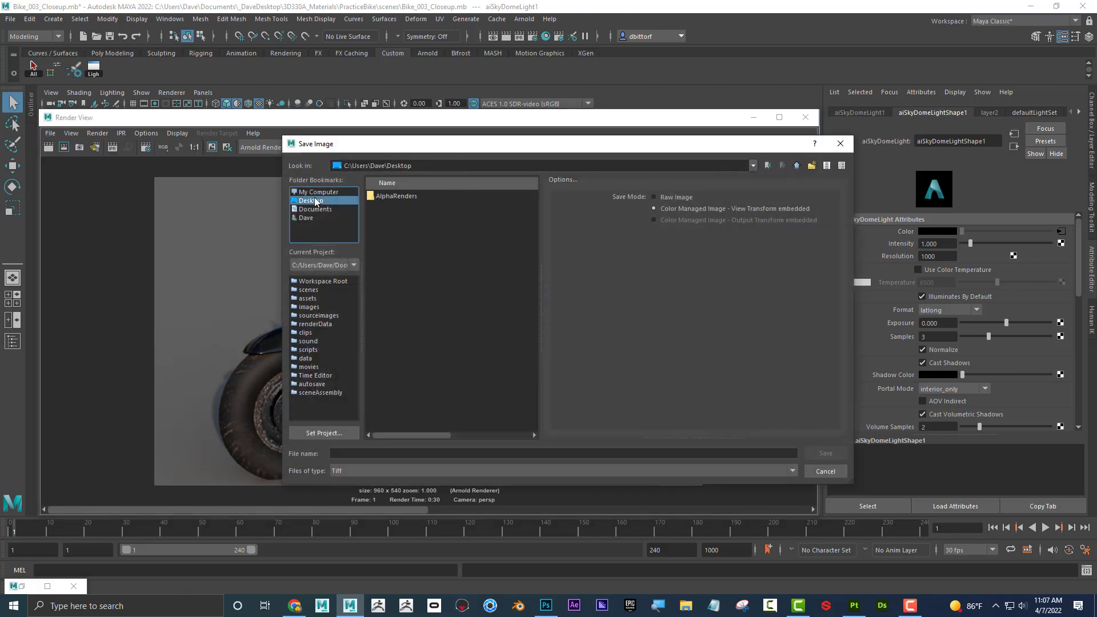
left_click(326, 193)
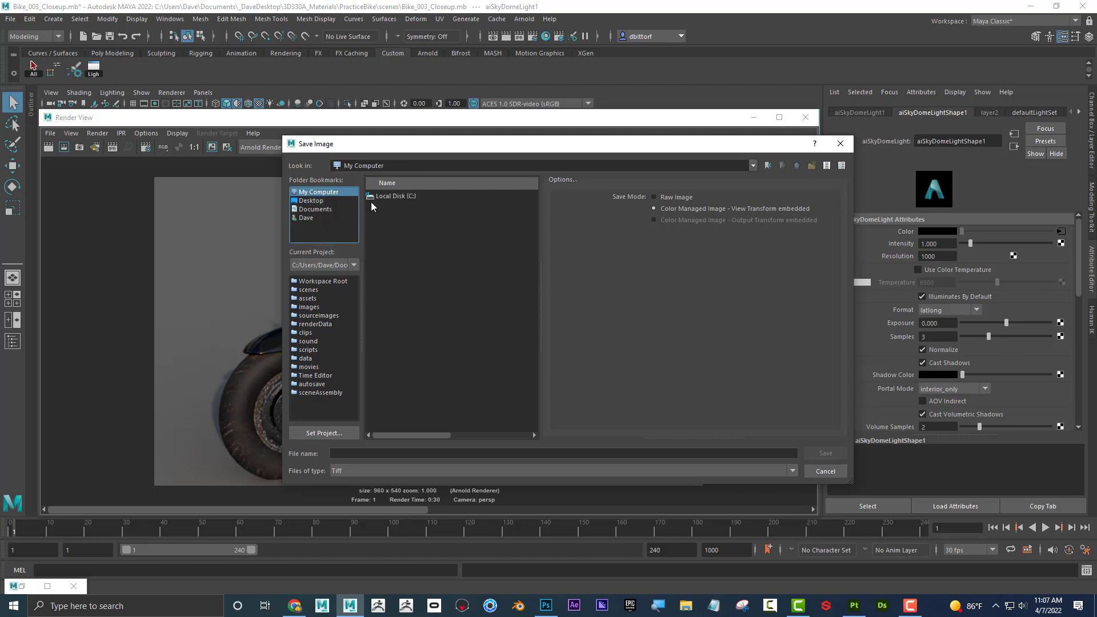
left_click(324, 202)
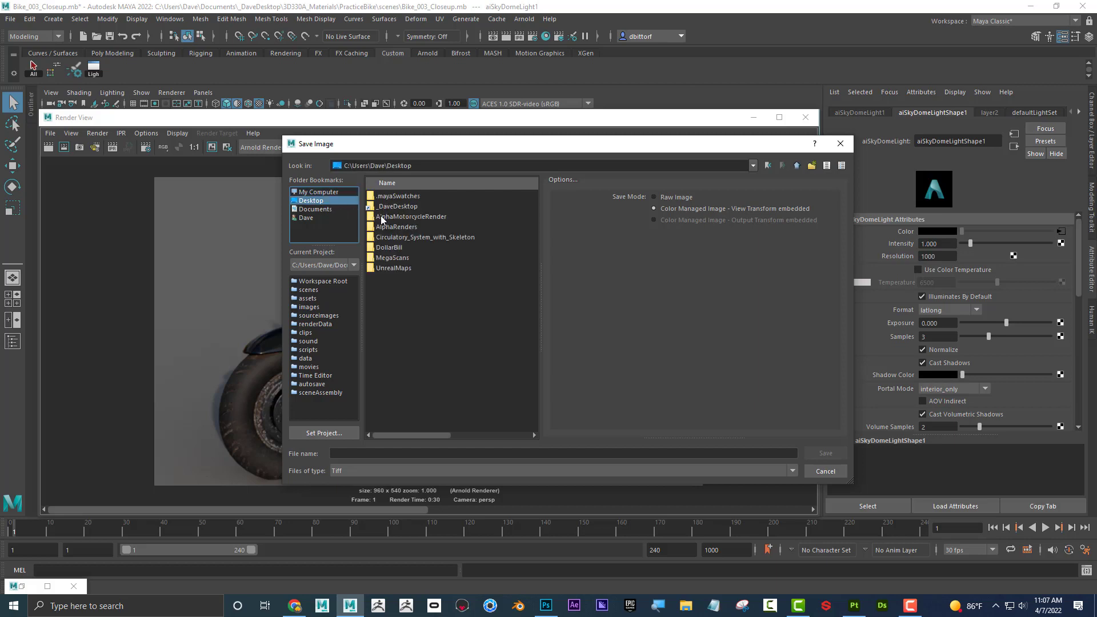
double_click(390, 218)
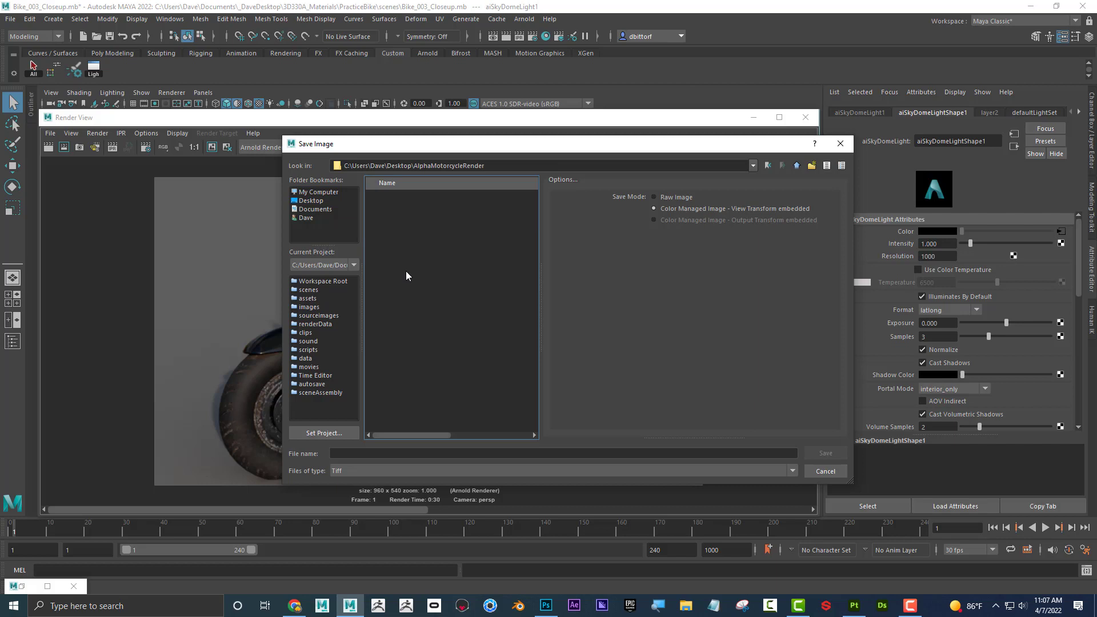
left_click(369, 470)
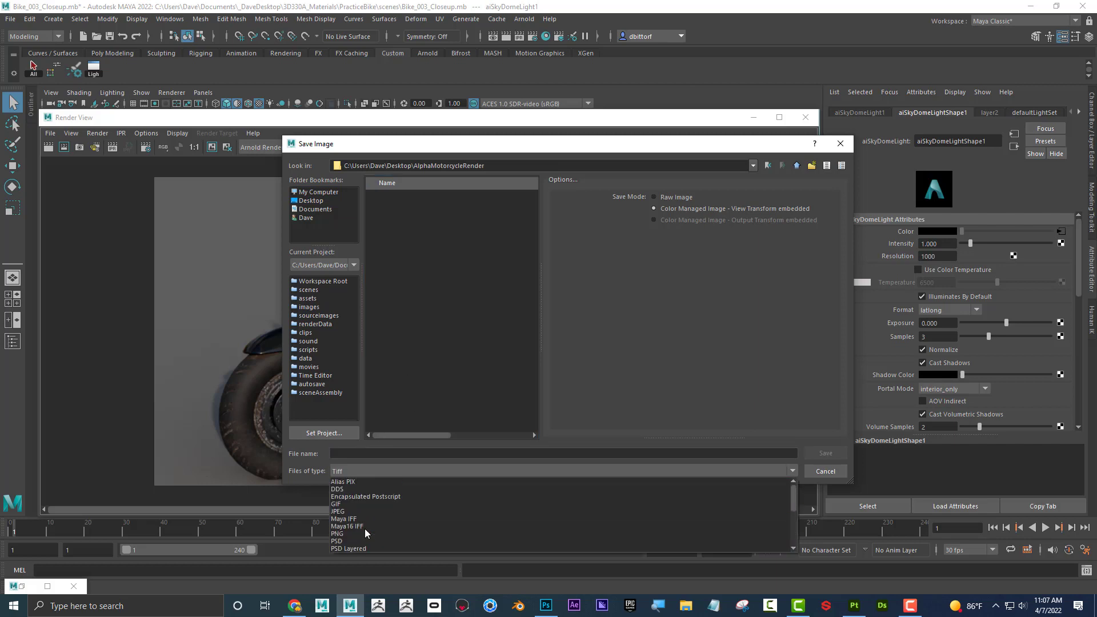
left_click(343, 512)
left_click(348, 454)
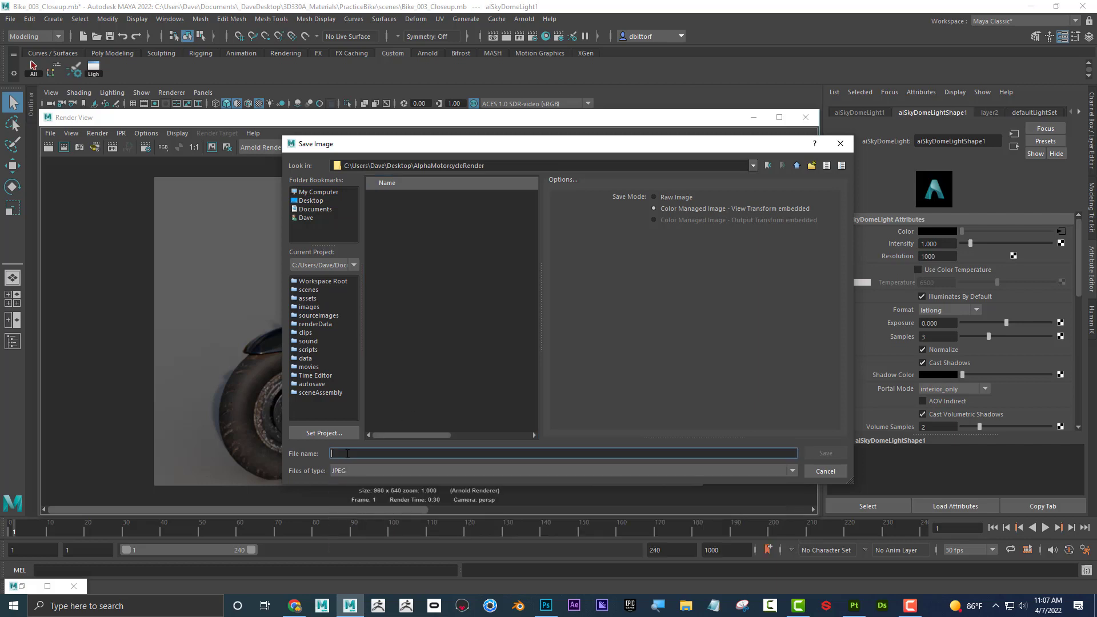
type("JPEG")
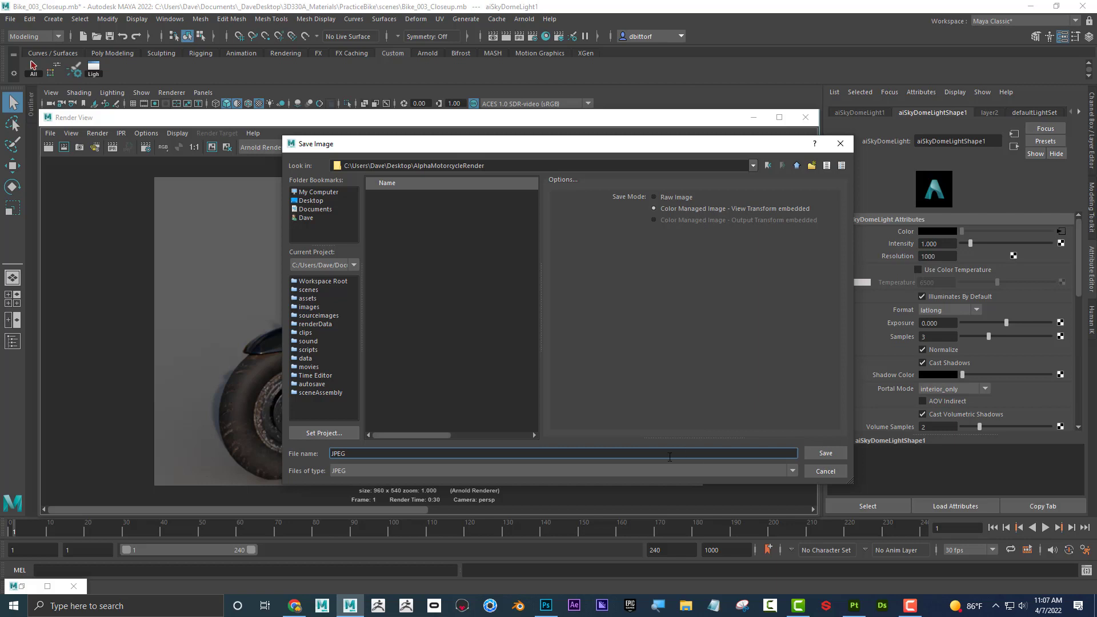
left_click(819, 454)
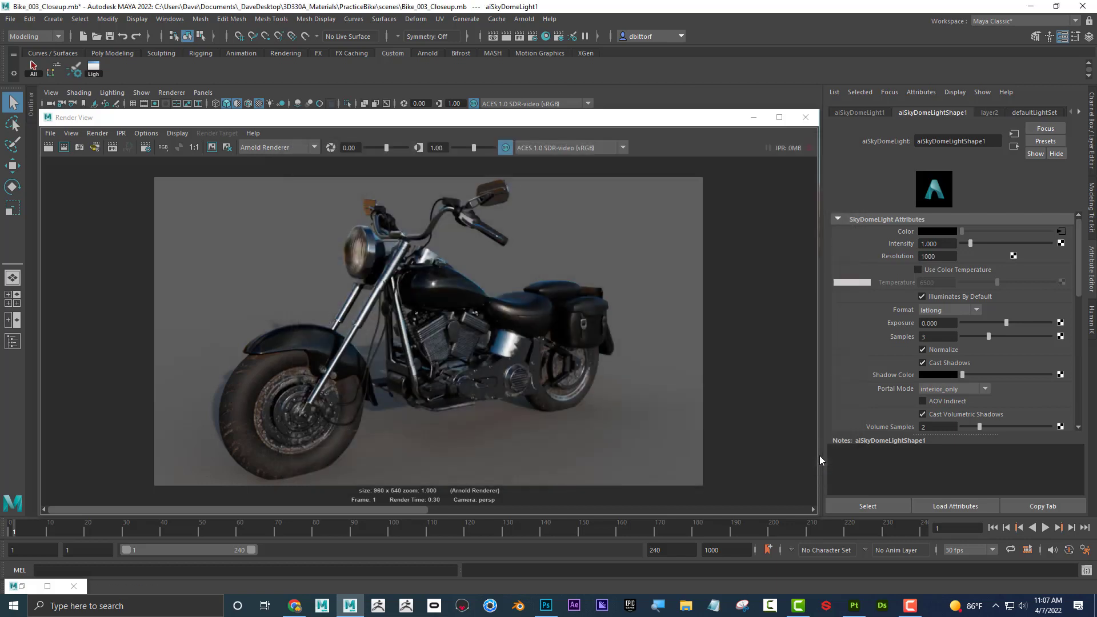
Save the render again in PNG format, named 'PNG', in the AlphaMotorcycleRender folder.
left_click(49, 136)
left_click(71, 164)
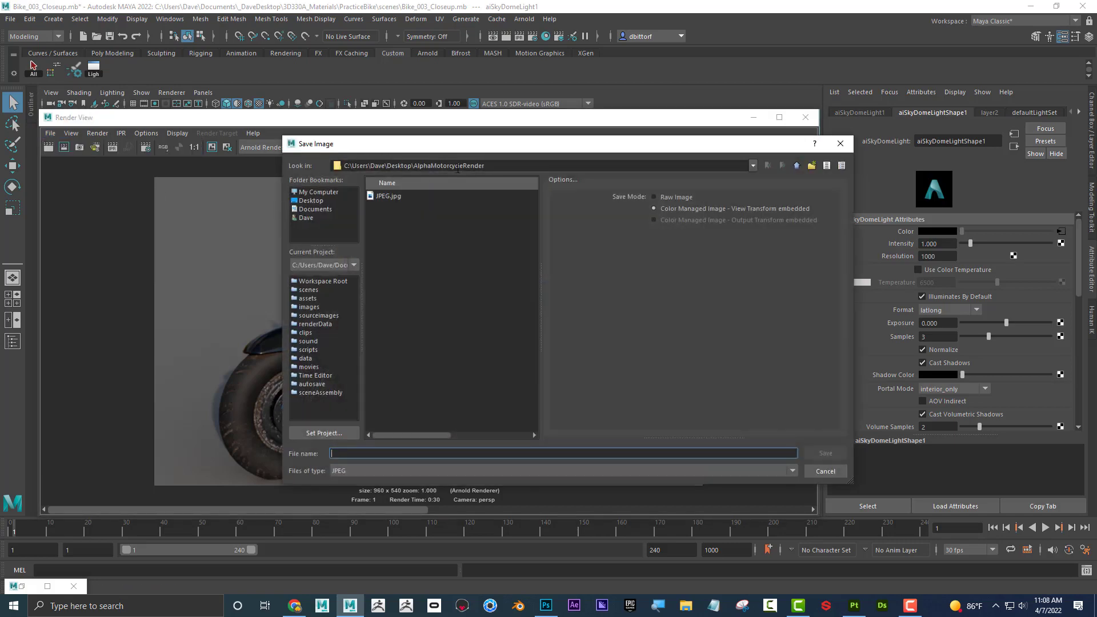
left_click(378, 471)
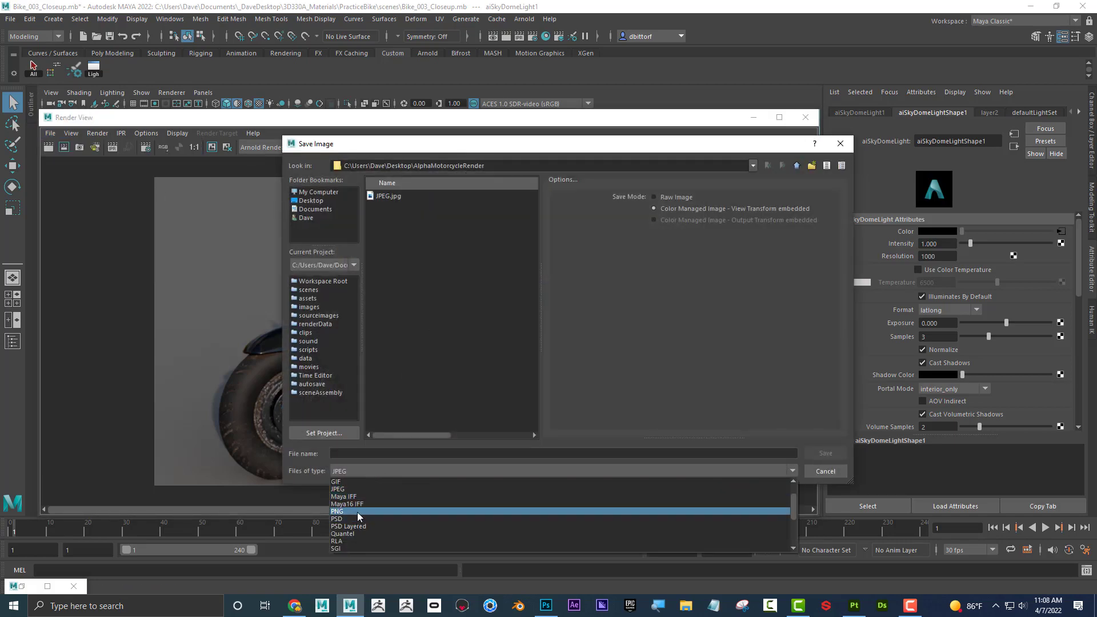
left_click(358, 512)
left_click(377, 455)
type("PNG")
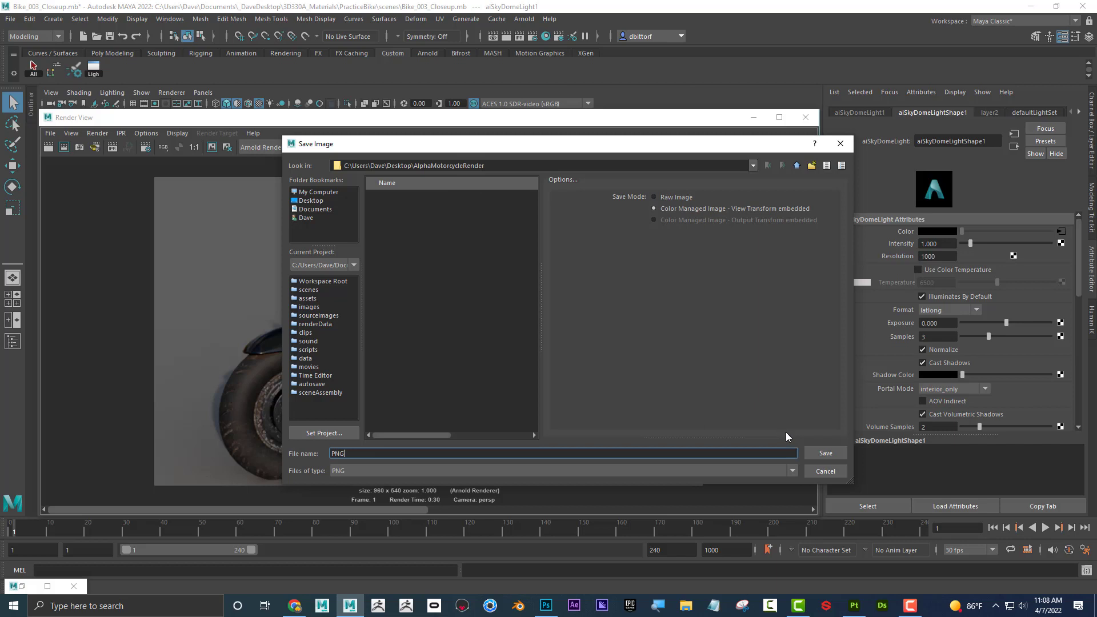
left_click(817, 448)
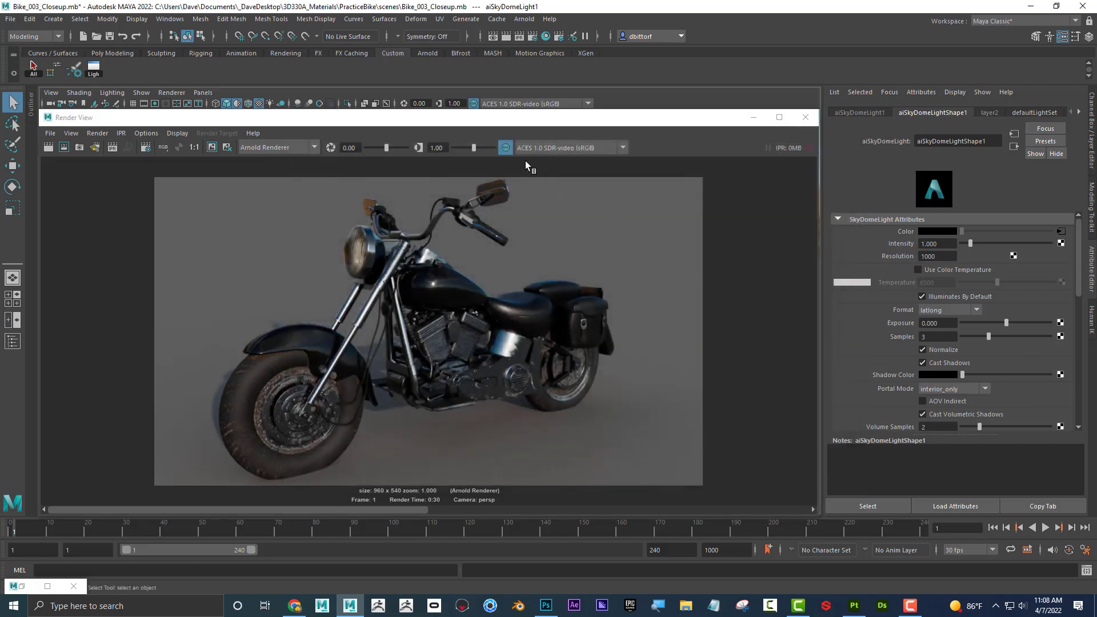
left_click(506, 148)
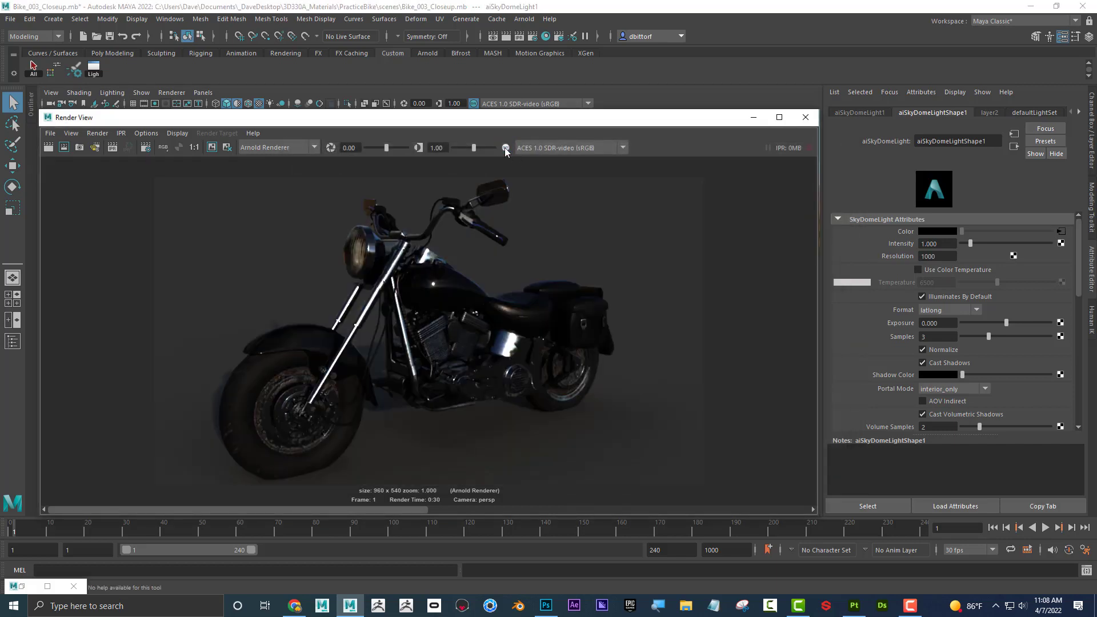
left_click(506, 148)
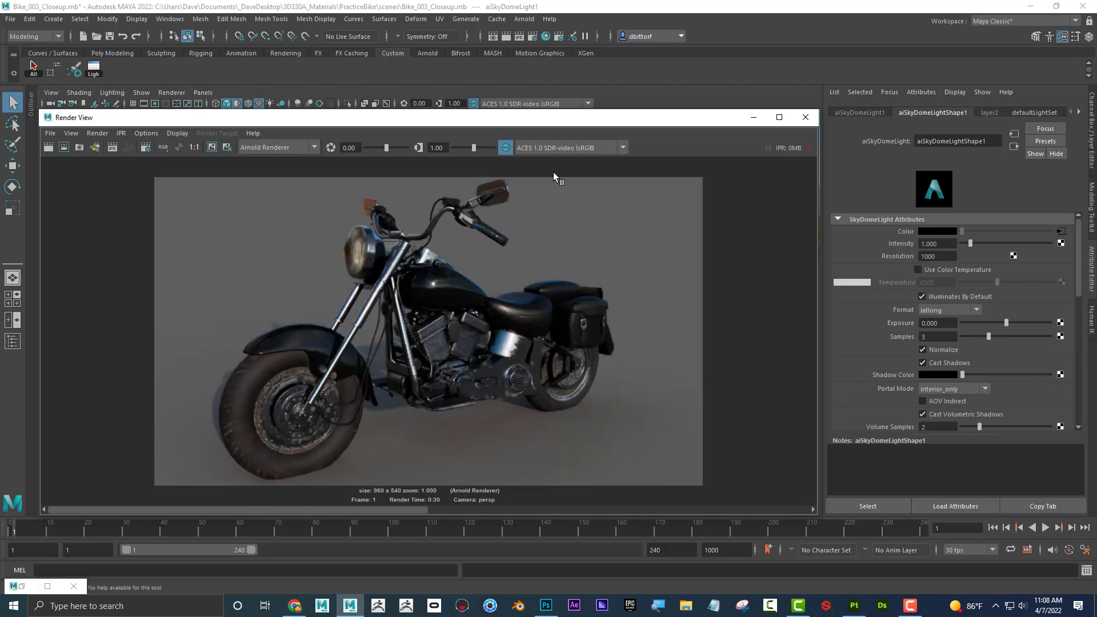
mouse_move(573, 123)
left_mouse_down()
mouse_move(576, 89)
mouse_move(576, 111)
left_mouse_up()
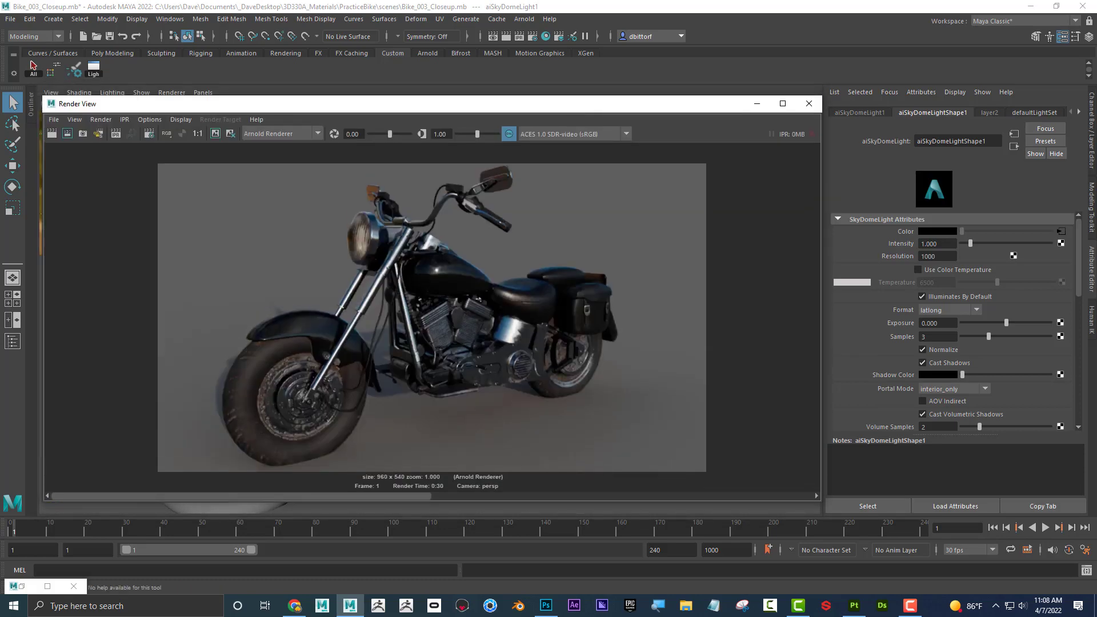
left_click(545, 605)
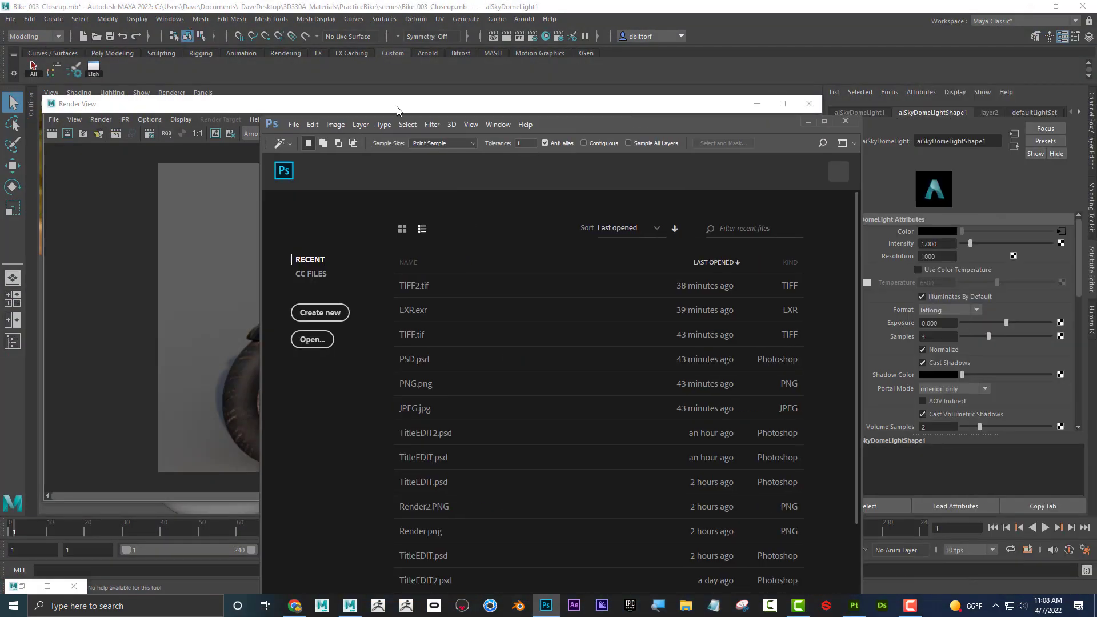
Open JPEG.jpg and PNG.png together from the AlphaMotorcycleRender folder in Photoshop.
left_click(294, 124)
left_click(303, 147)
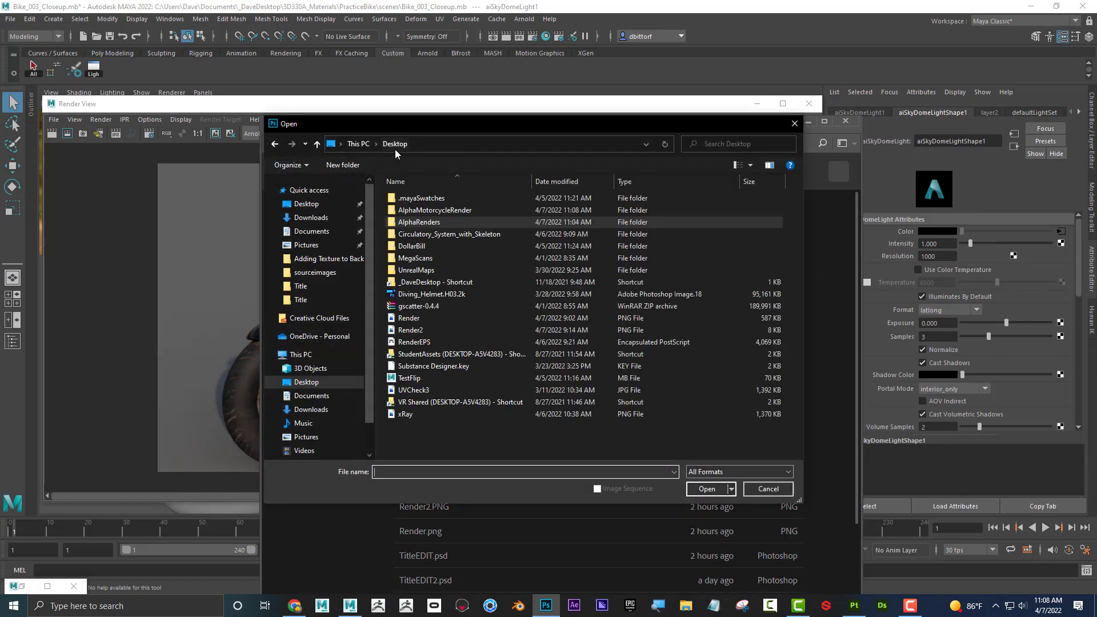
double_click(421, 213)
left_click_drag(408, 267, 497, 223)
left_click(717, 494)
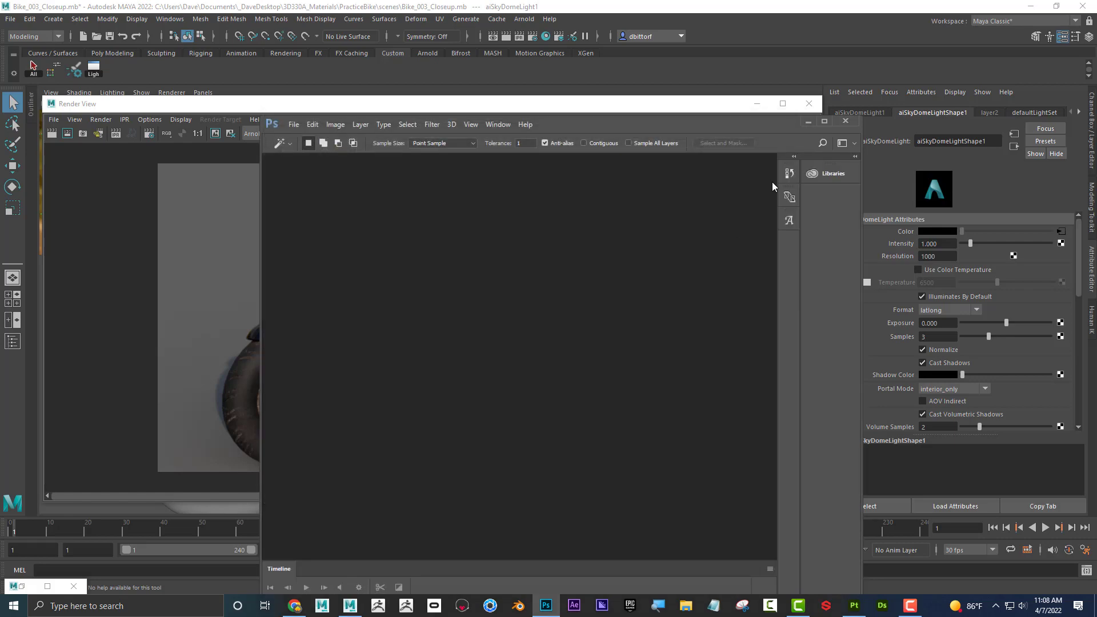
Maximize Photoshop and dock the Tools, Layers and Character panels beside the canvas.
left_click(824, 122)
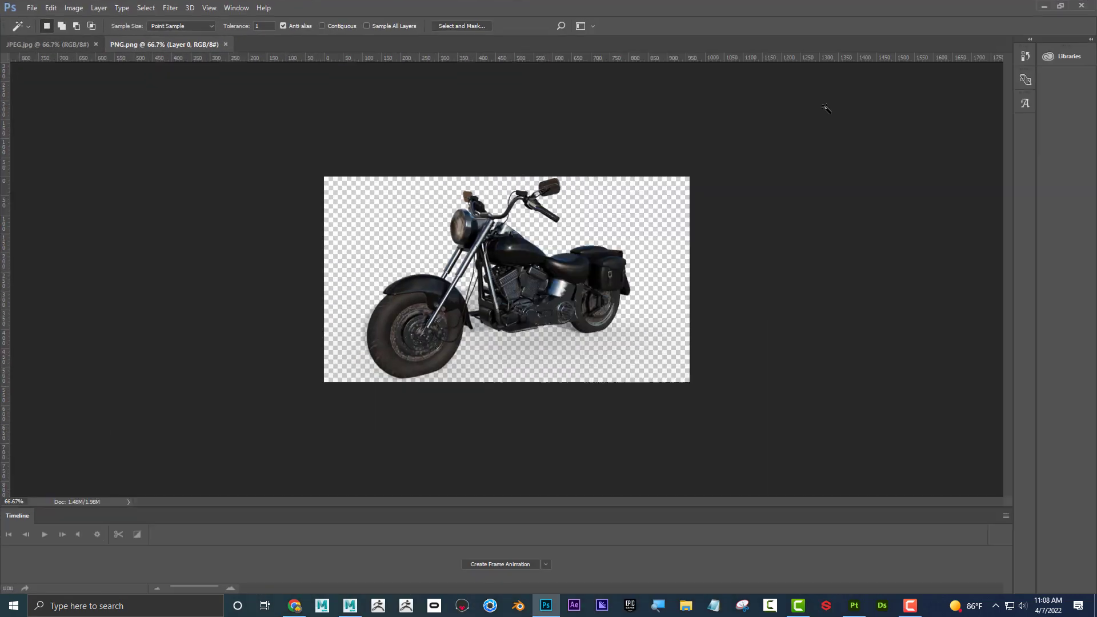
left_click(48, 45)
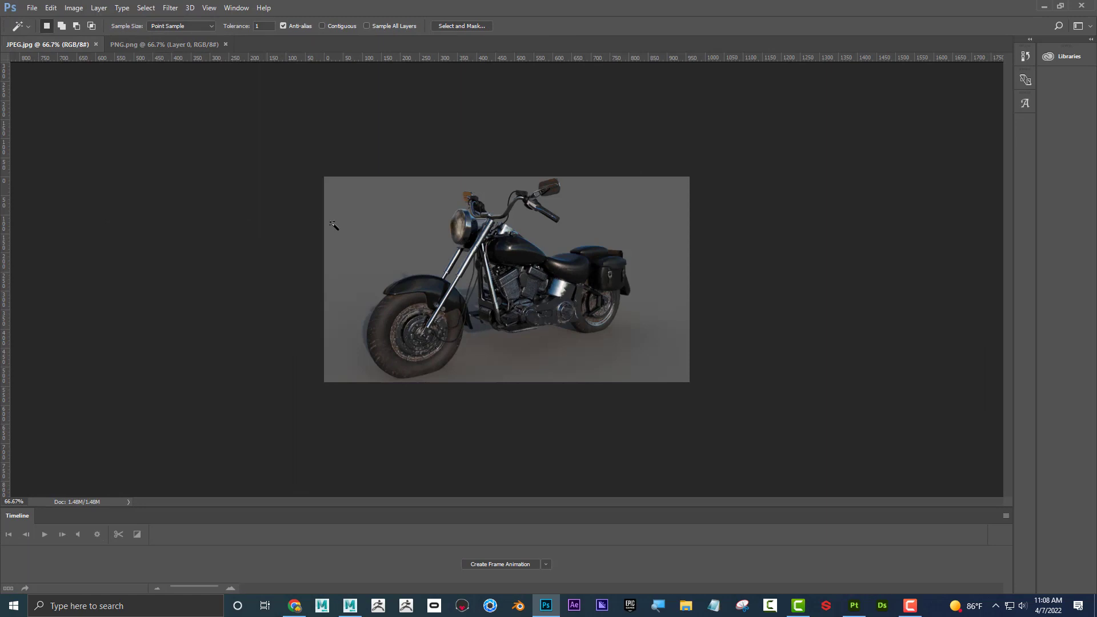
left_click_drag(1094, 120, 64, 77)
left_click_drag(1094, 80, 874, 80)
left_click_drag(1094, 400, 755, 303)
left_click(936, 91)
left_click(883, 90)
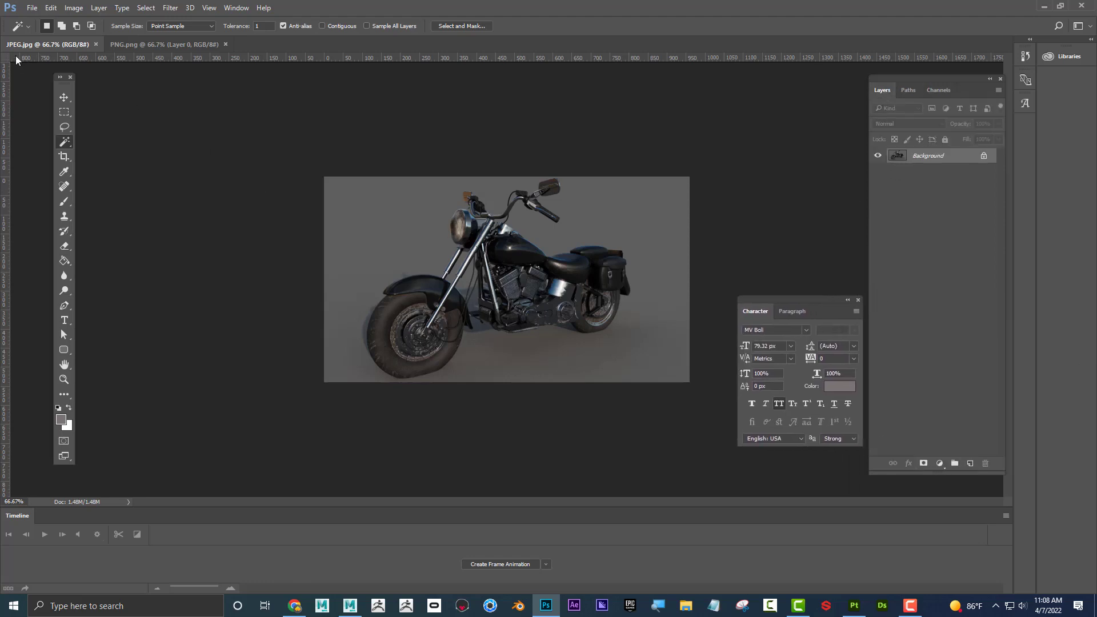
Flip between the PNG and JPEG tabs to compare transparent versus grey backgrounds.
left_click(138, 45)
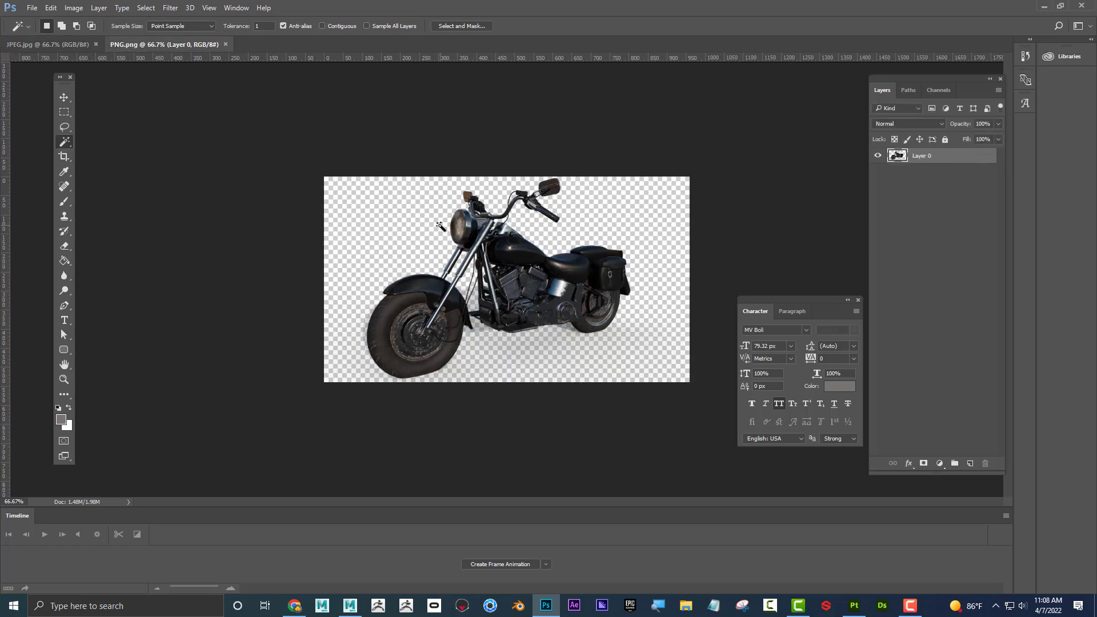
left_click(45, 45)
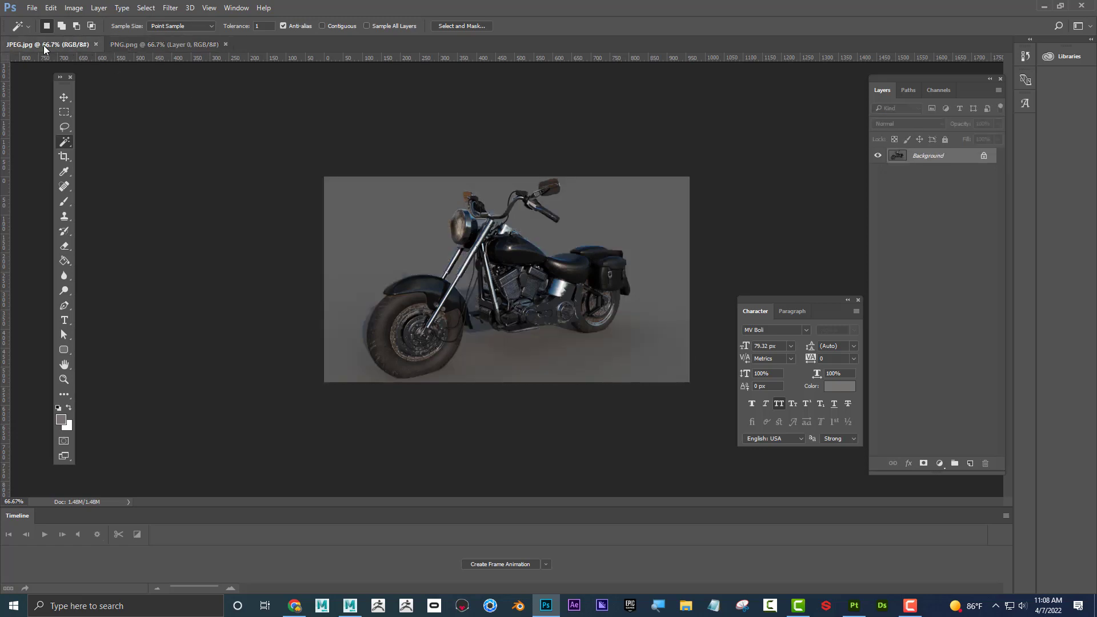
left_click(183, 46)
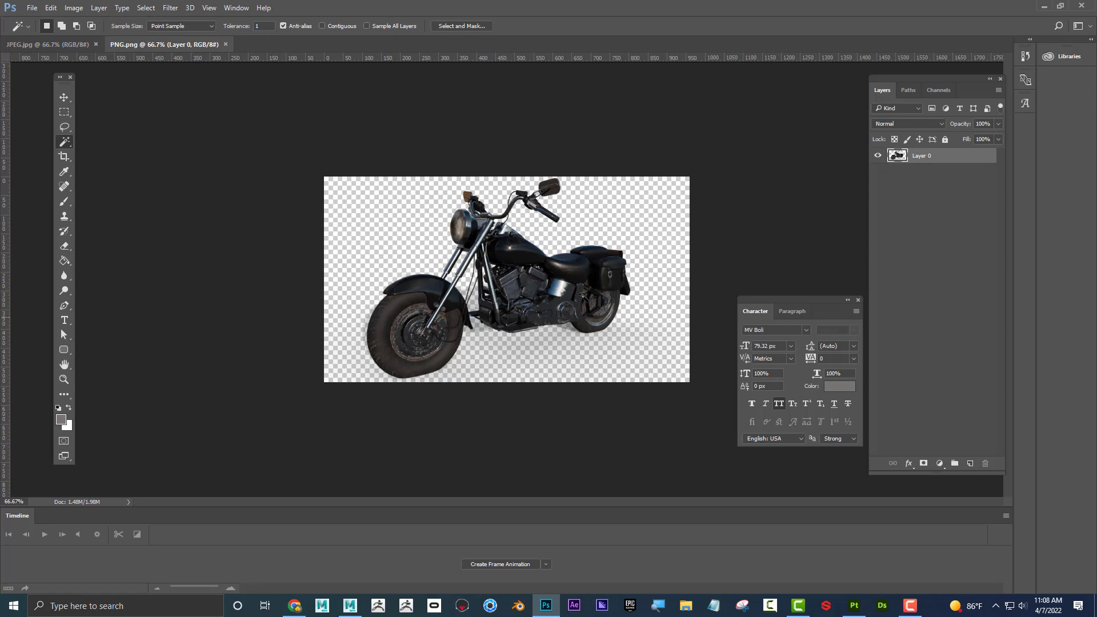
left_click(67, 48)
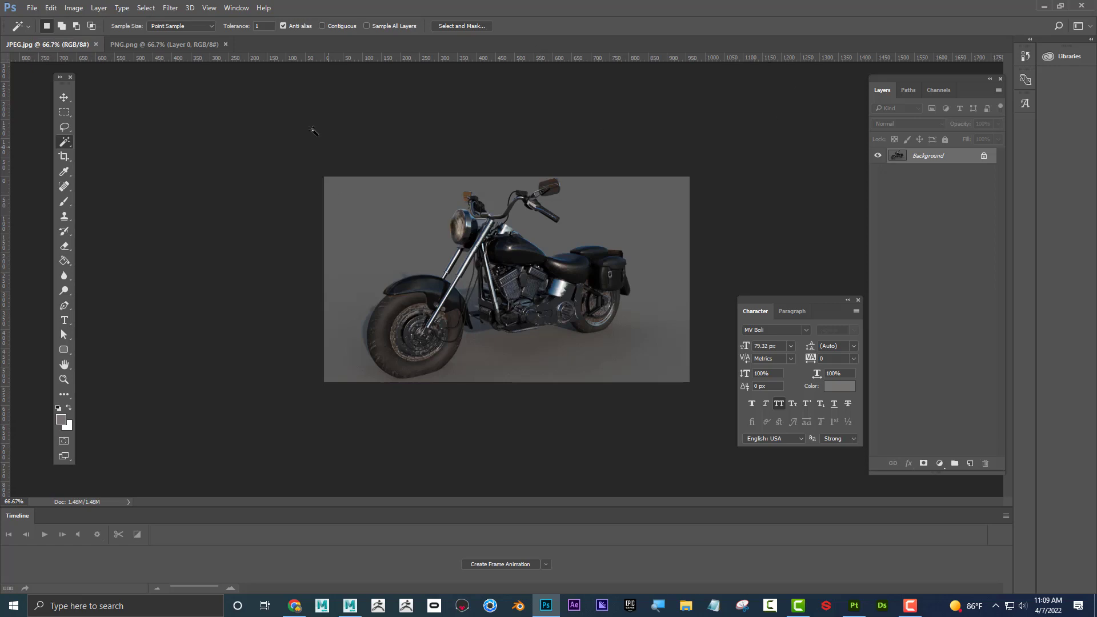
Show the Channels panel to confirm the JPEG has only RGB channels, then return to Layers.
left_click(240, 8)
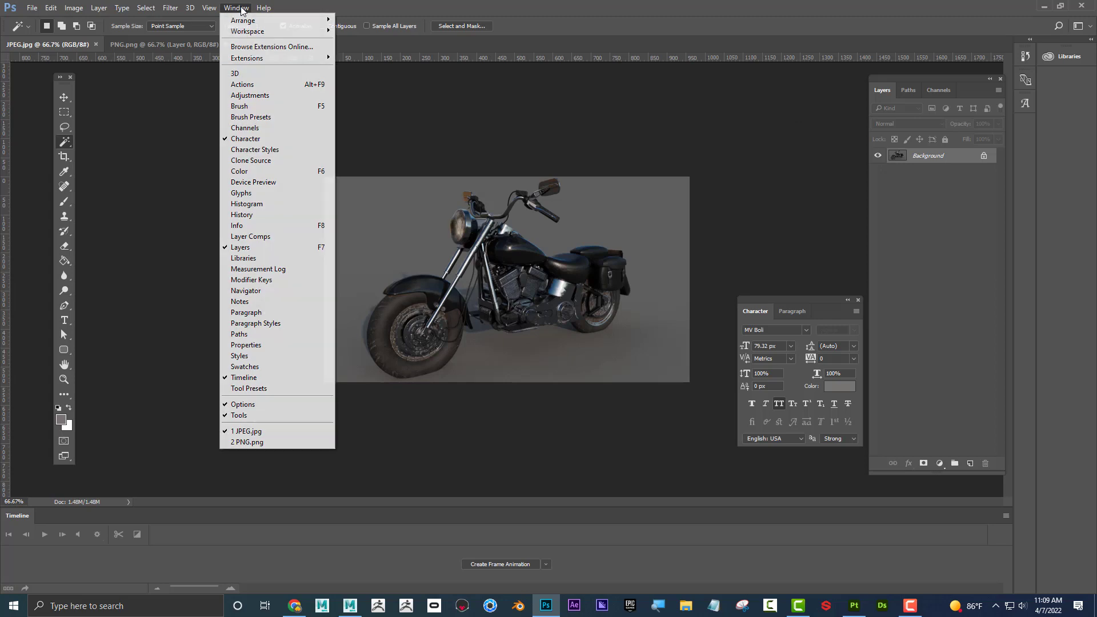
left_click(240, 8)
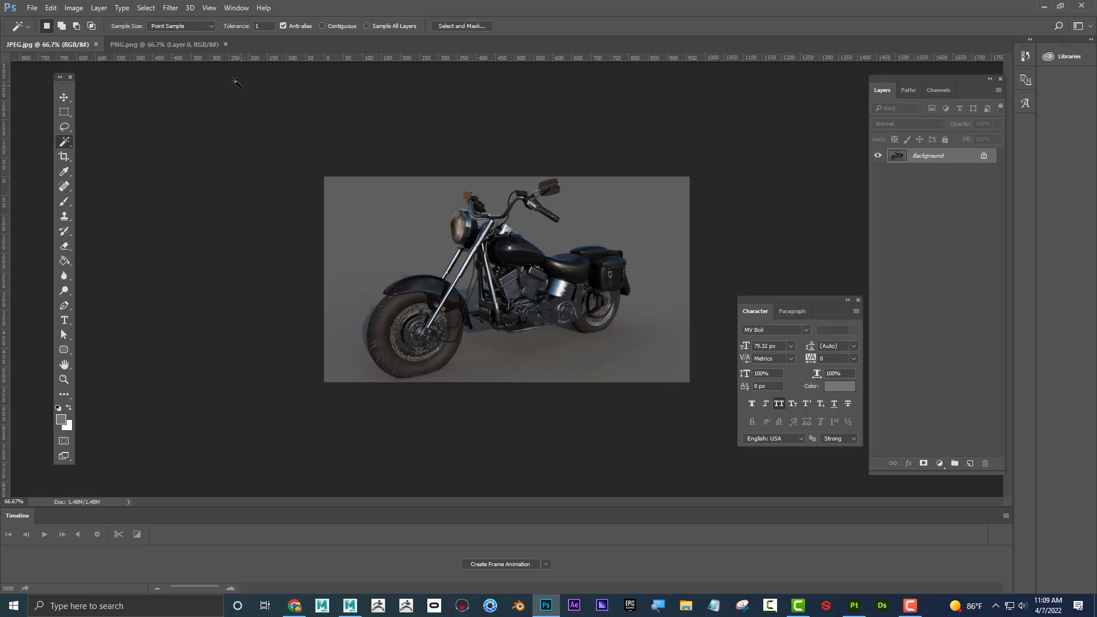
left_click(232, 8)
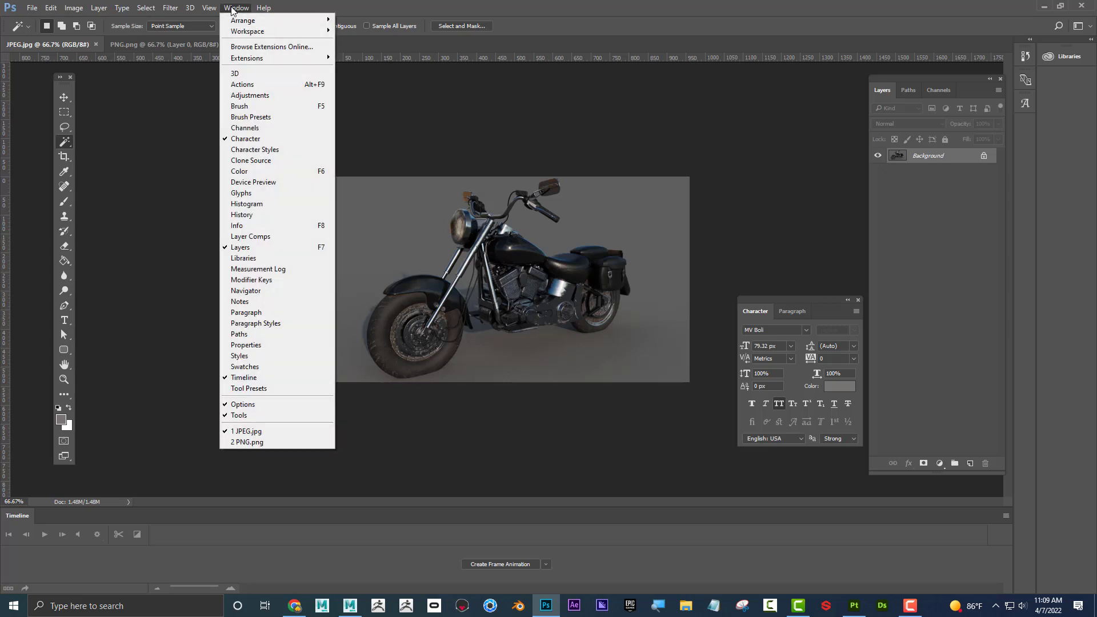
left_click(267, 129)
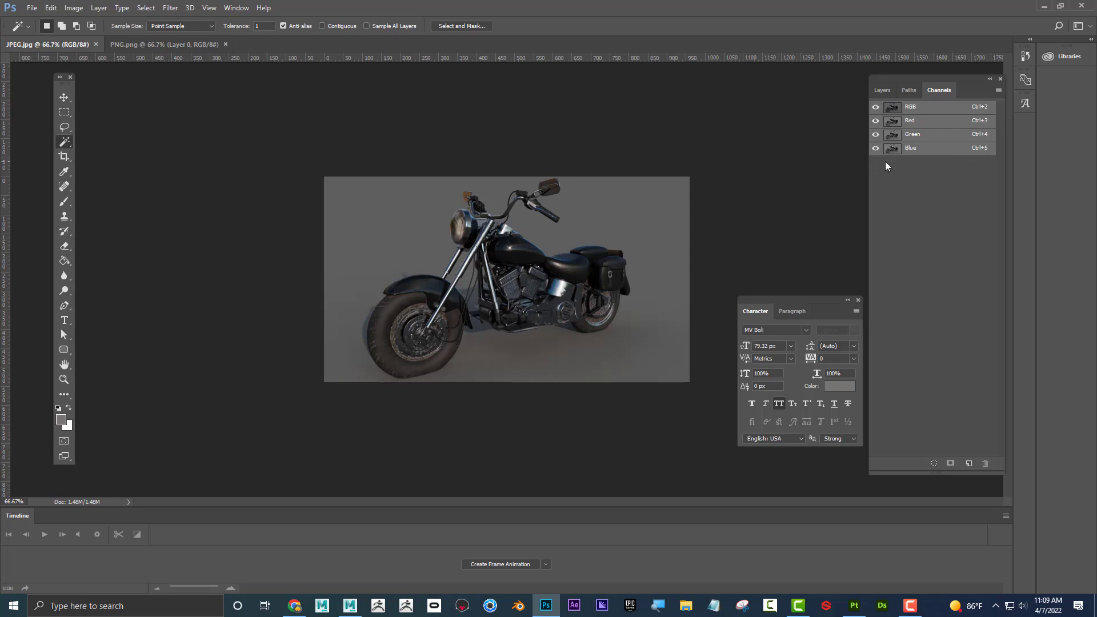
left_click(882, 91)
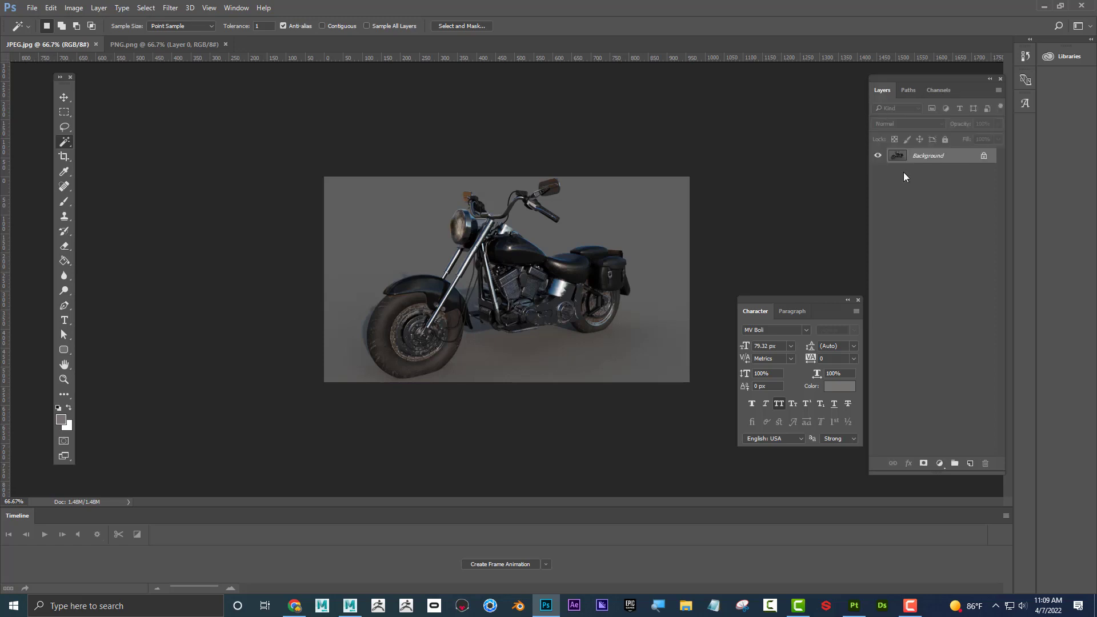
Zoom in on the motorcycle and select the grey background with the Magic Wand at tolerance 1.
left_click(64, 379)
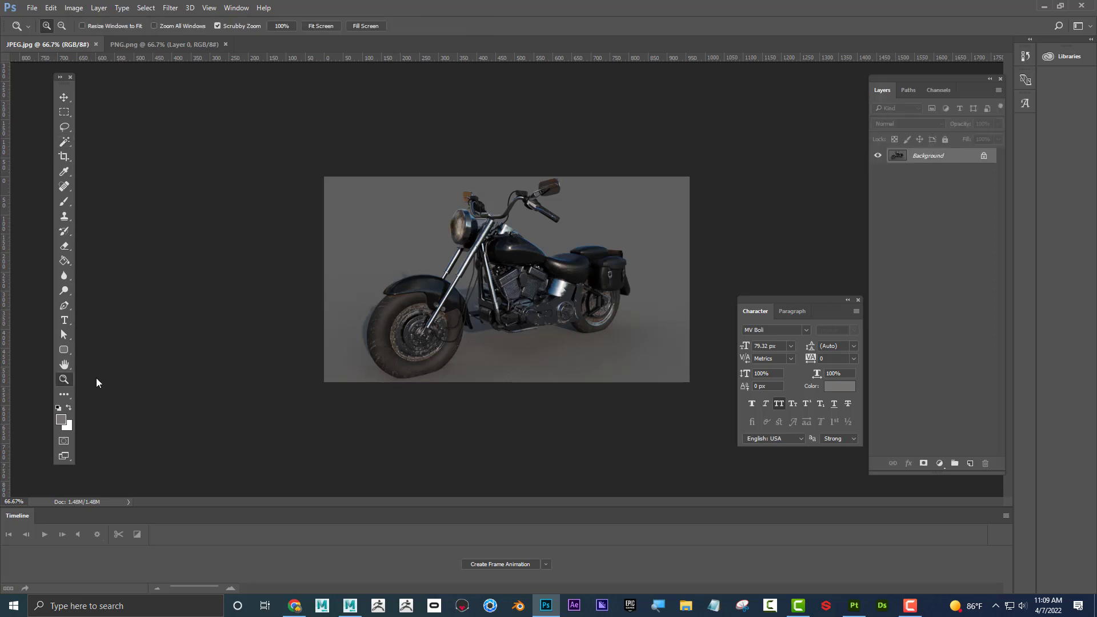
mouse_move(538, 264)
left_mouse_down()
mouse_move(763, 276)
mouse_move(914, 332)
left_mouse_up()
left_click(64, 142)
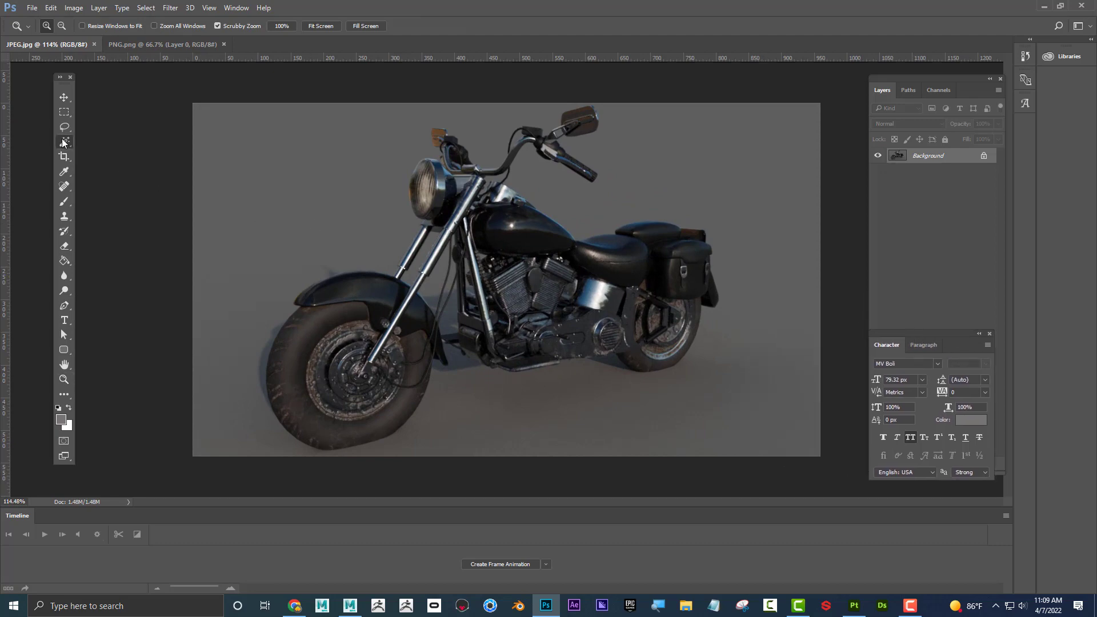
left_click(376, 221)
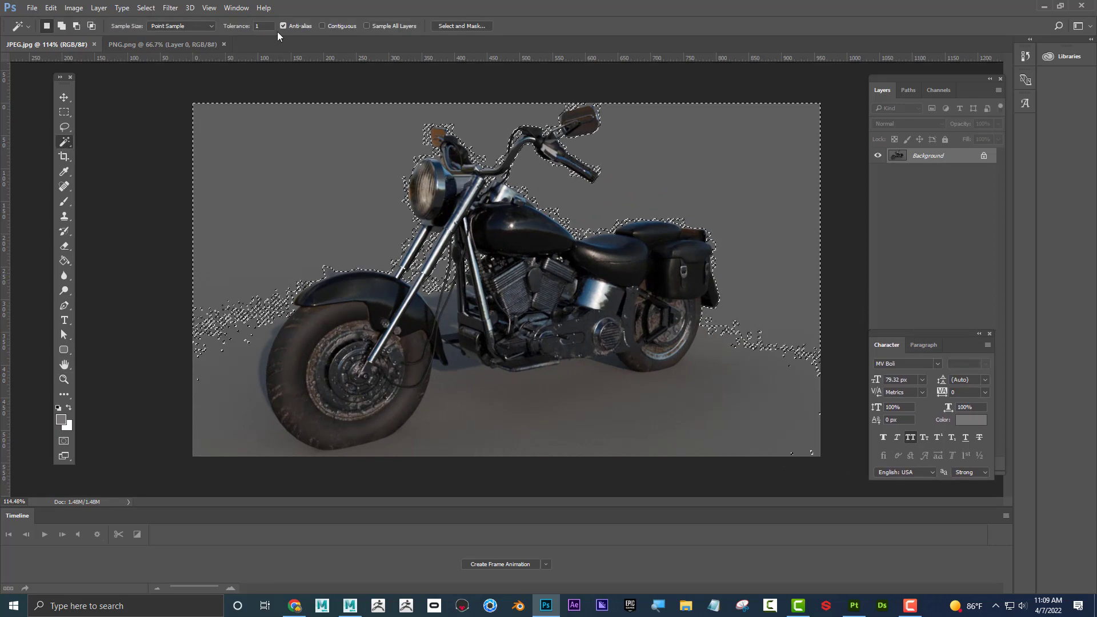
Refine the background selection with the Quick Selection Tool over the floor, tank, seat and handlebars.
right_click(64, 142)
left_click(109, 143)
left_click(238, 306)
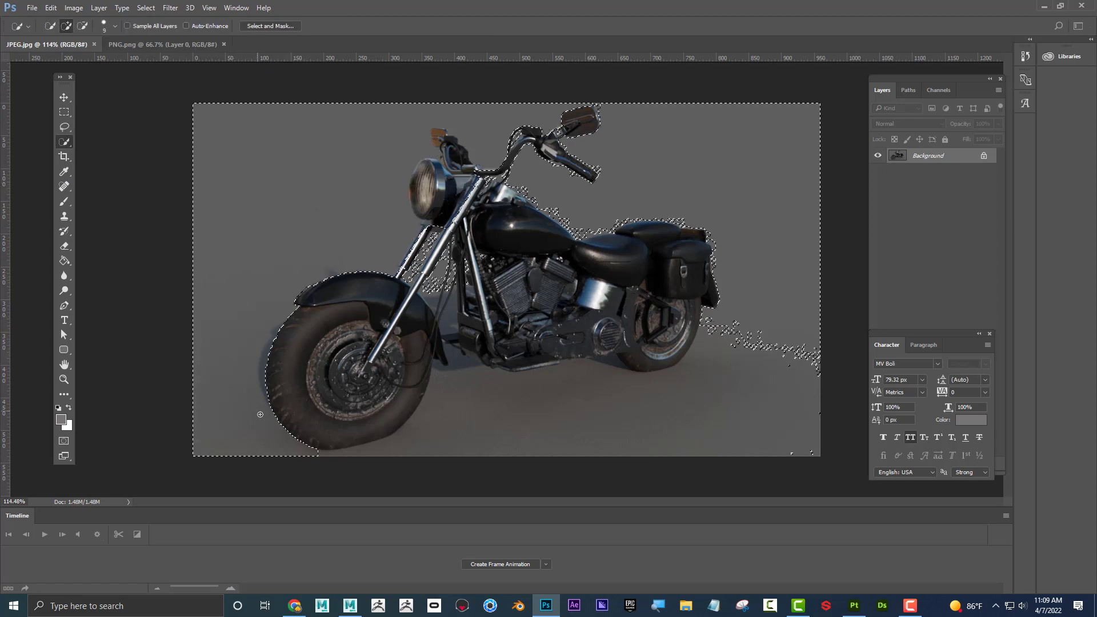
mouse_move(446, 441)
left_mouse_down()
mouse_move(482, 383)
mouse_move(587, 410)
mouse_move(698, 400)
mouse_move(751, 364)
mouse_move(720, 303)
left_mouse_up()
mouse_move(579, 246)
left_mouse_down()
mouse_move(550, 212)
mouse_move(566, 215)
mouse_move(522, 181)
mouse_move(430, 290)
mouse_move(455, 285)
mouse_move(472, 256)
left_mouse_up()
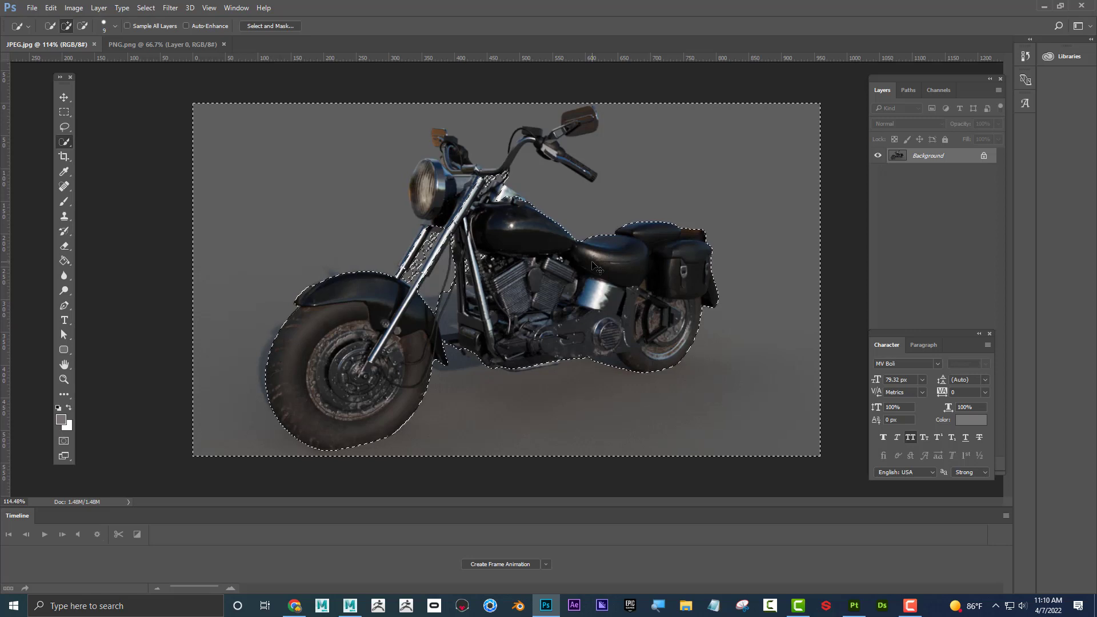
left_click(166, 45)
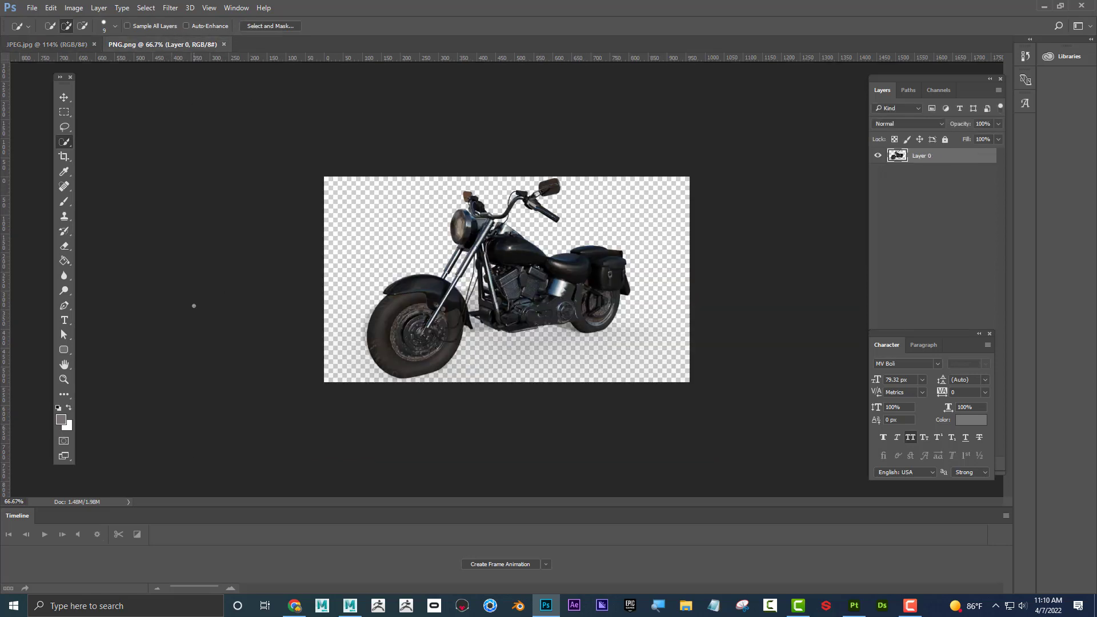
On PNG.png, add Layer 1 beneath Layer 0 and fill it mauve-grey with the Paint Bucket.
left_click(64, 379)
left_click_drag(508, 304, 567, 213)
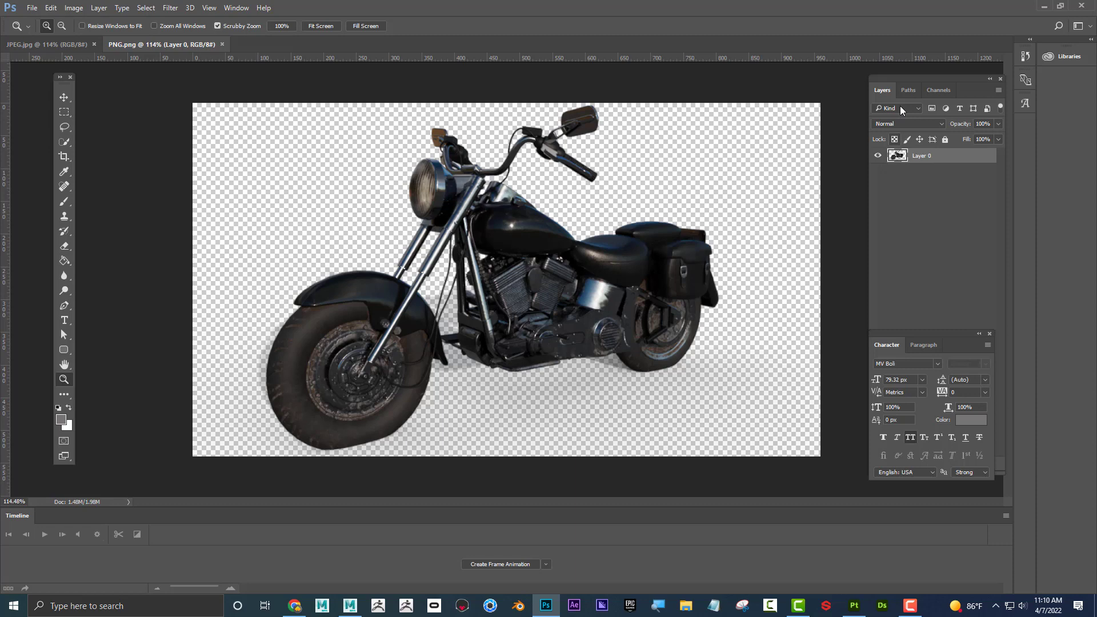
left_click(989, 333)
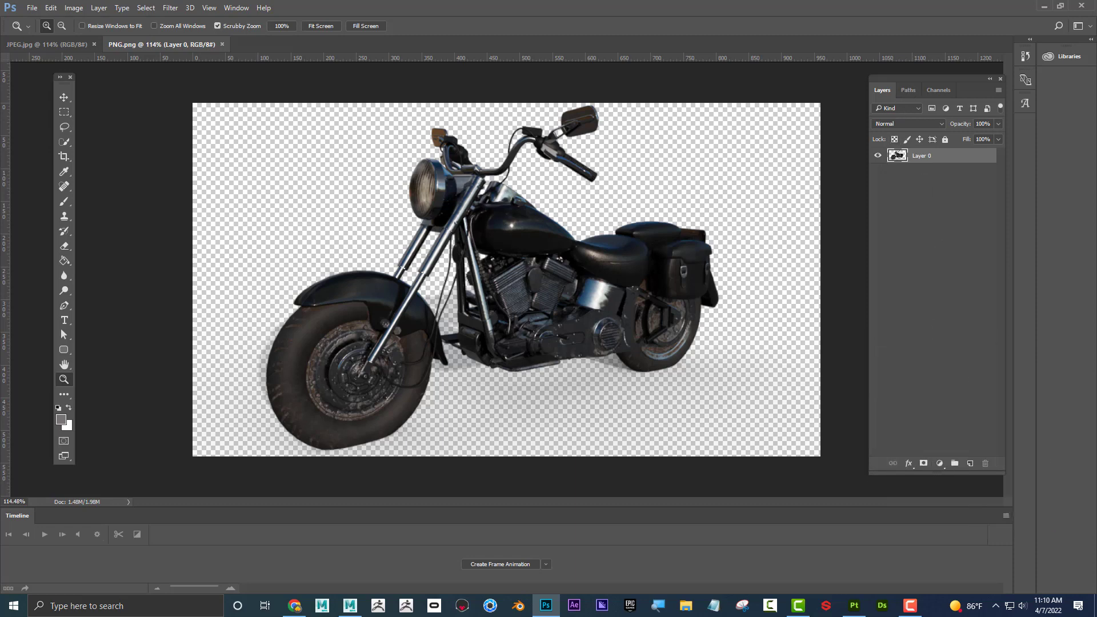
left_click(969, 464)
left_click_drag(917, 157, 914, 192)
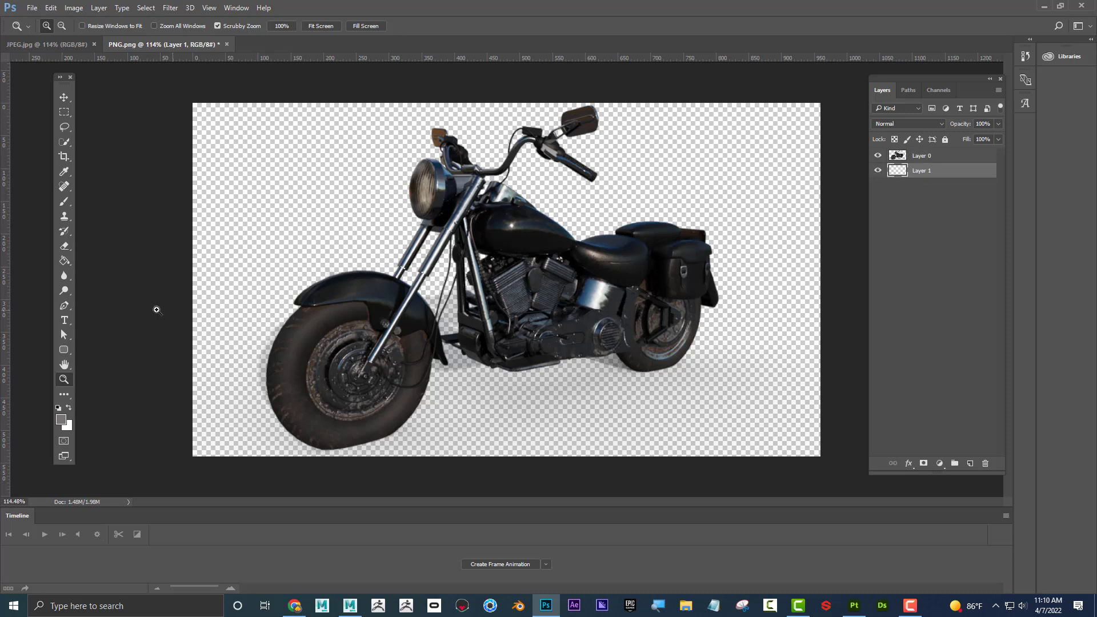
left_click(64, 260)
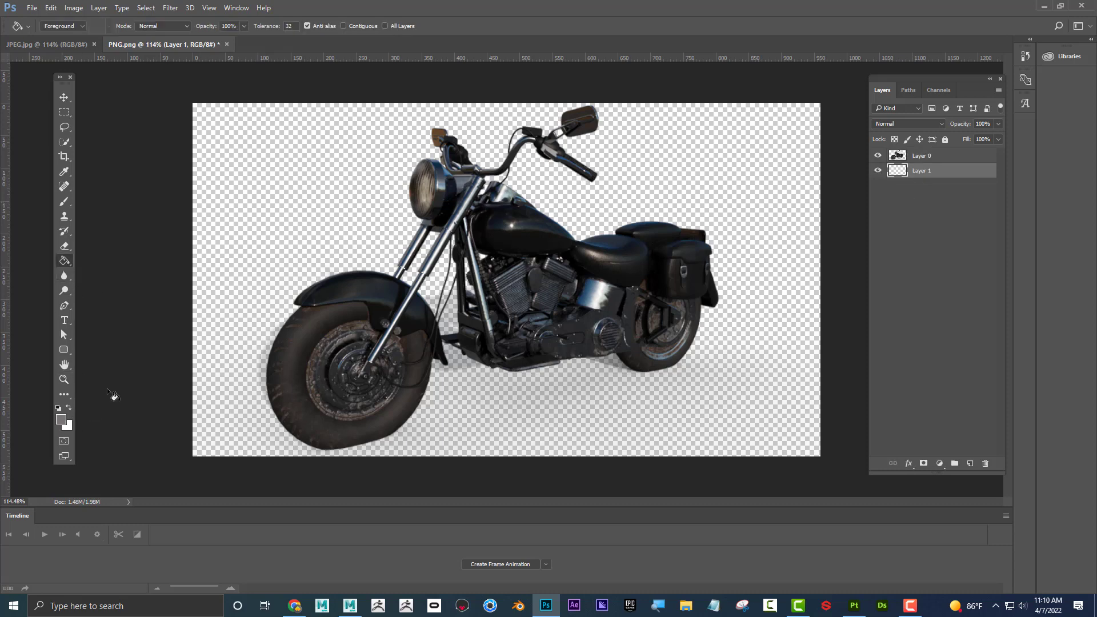
left_click(233, 242)
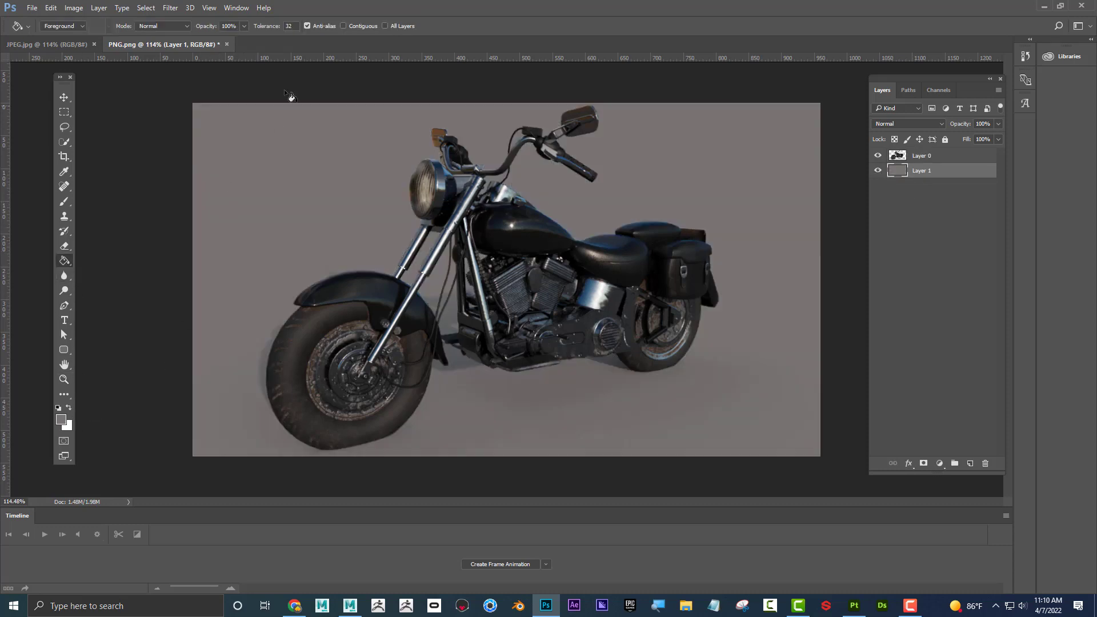
Compare the grey-backed PNG against the JPEG version.
left_click(33, 44)
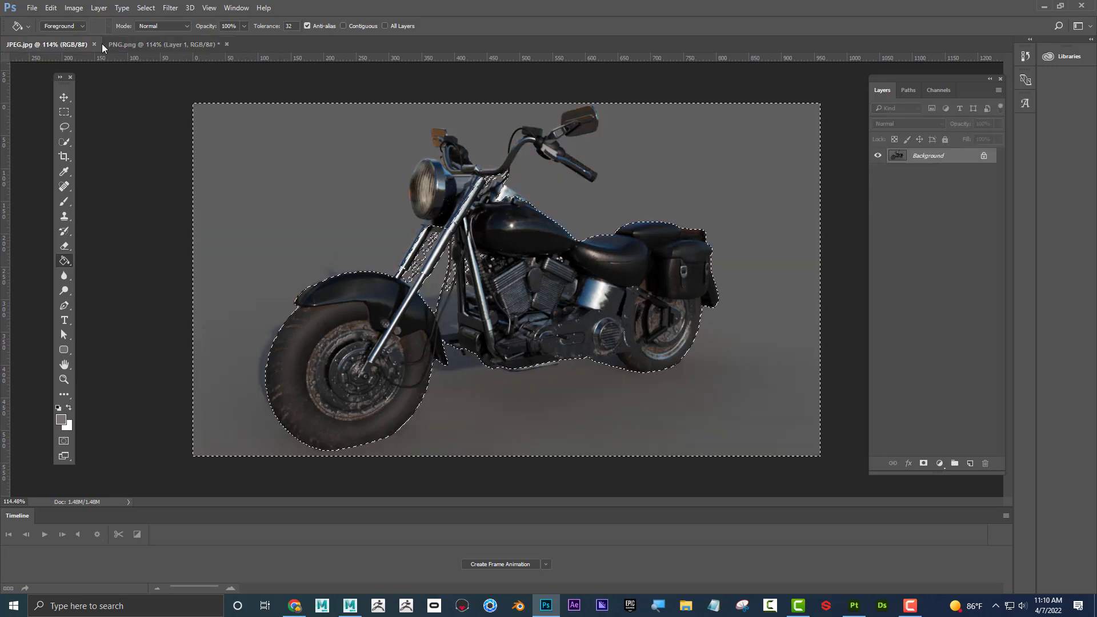
left_click(128, 44)
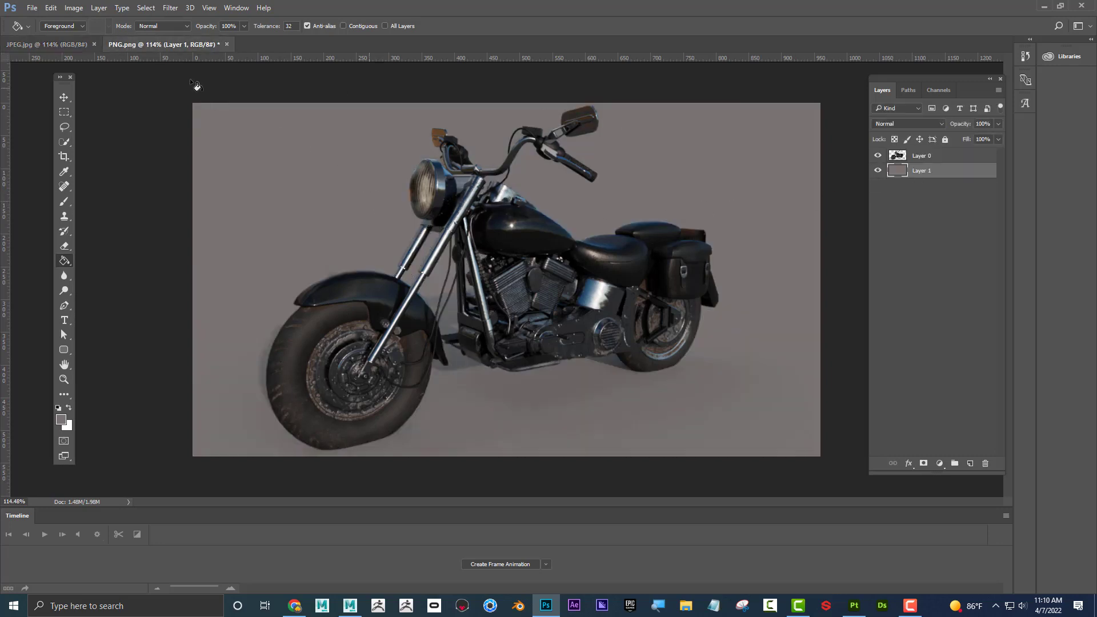
left_click(75, 8)
Preview a Hue/Saturation colorize on the backdrop, cancel it, and hide Layer 1.
mouse_move(112, 40)
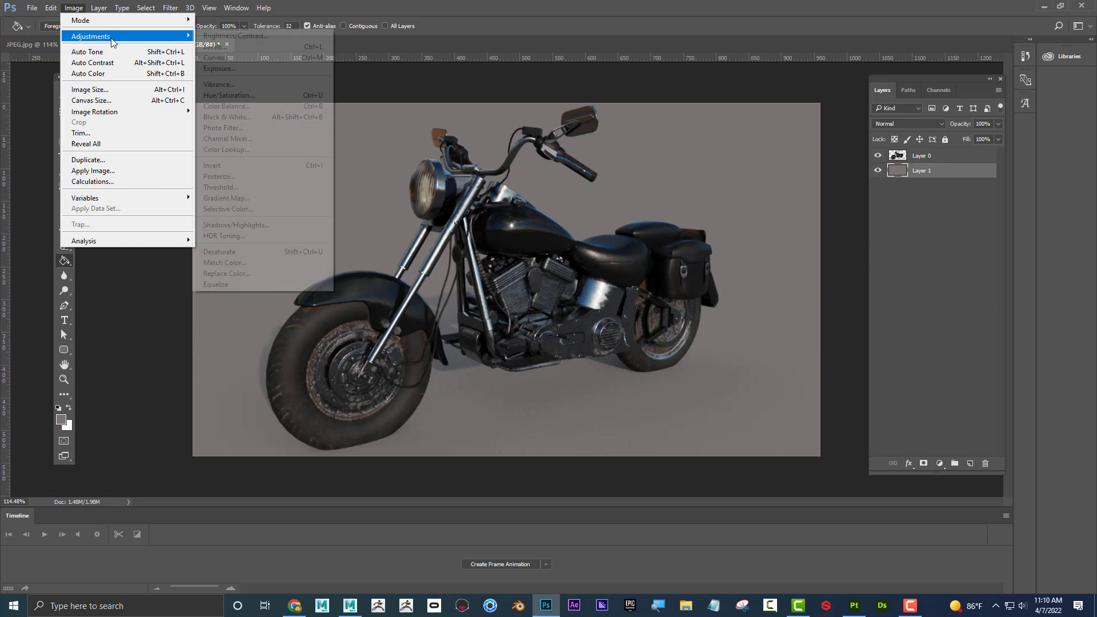
left_click(231, 95)
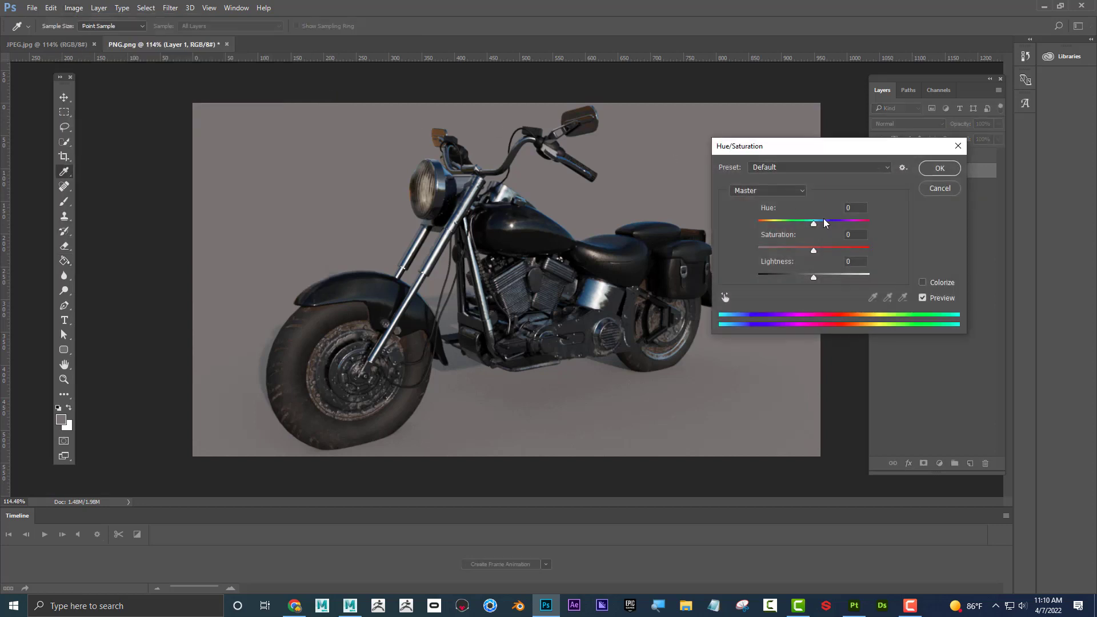
left_click(922, 283)
left_click_drag(763, 221, 811, 280)
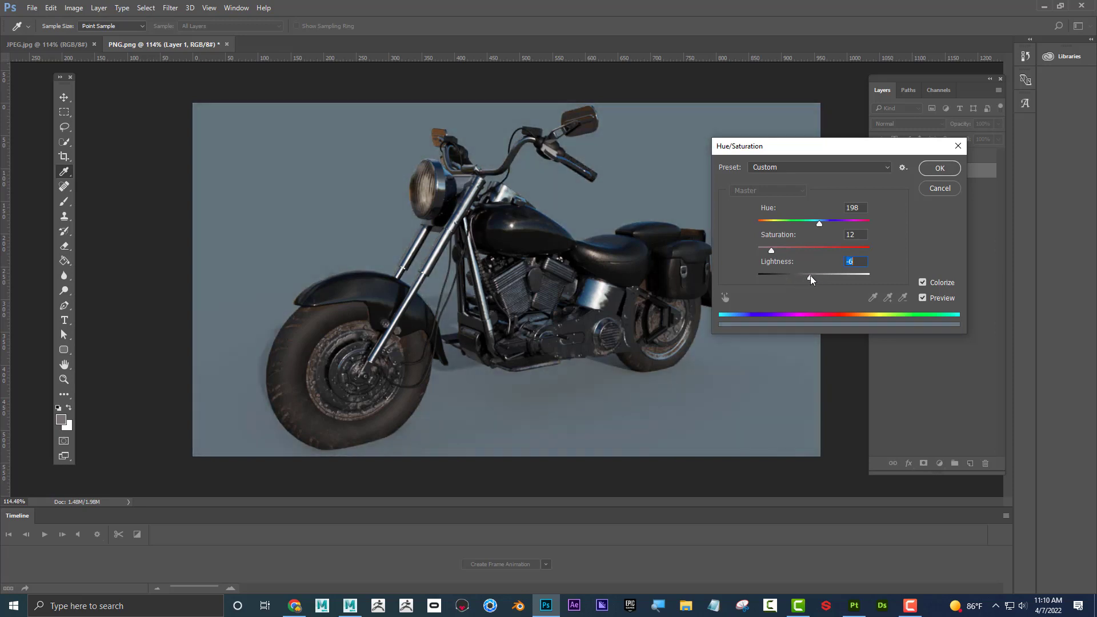
left_click(939, 188)
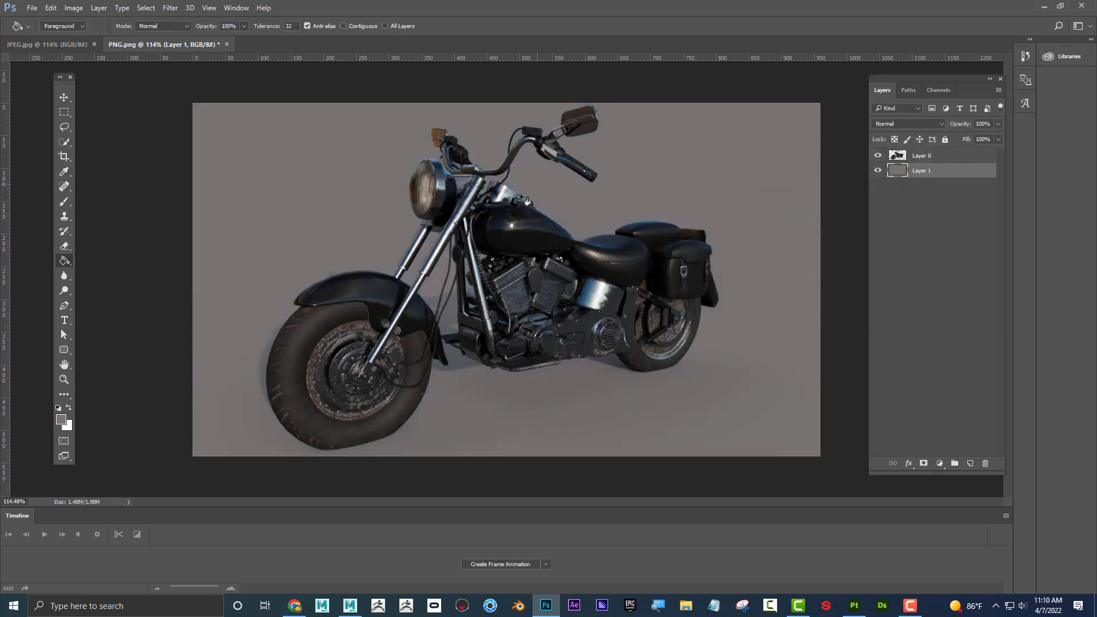
left_click(878, 171)
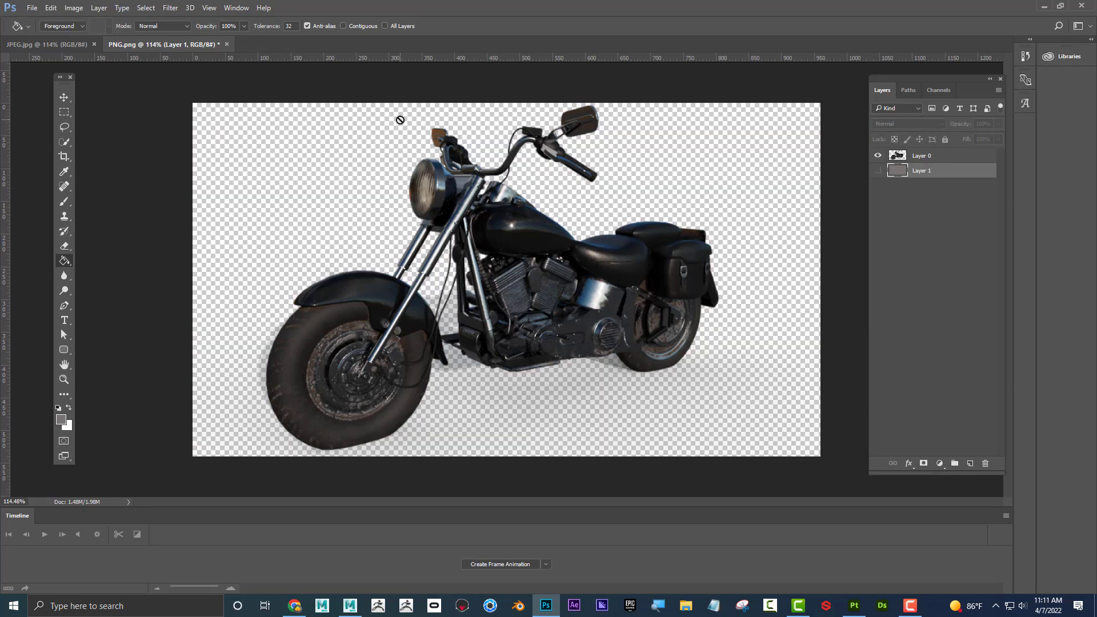
Restore Photoshop's window, slide it to the right, and bring Maya's Render View forward.
double_click(433, 11)
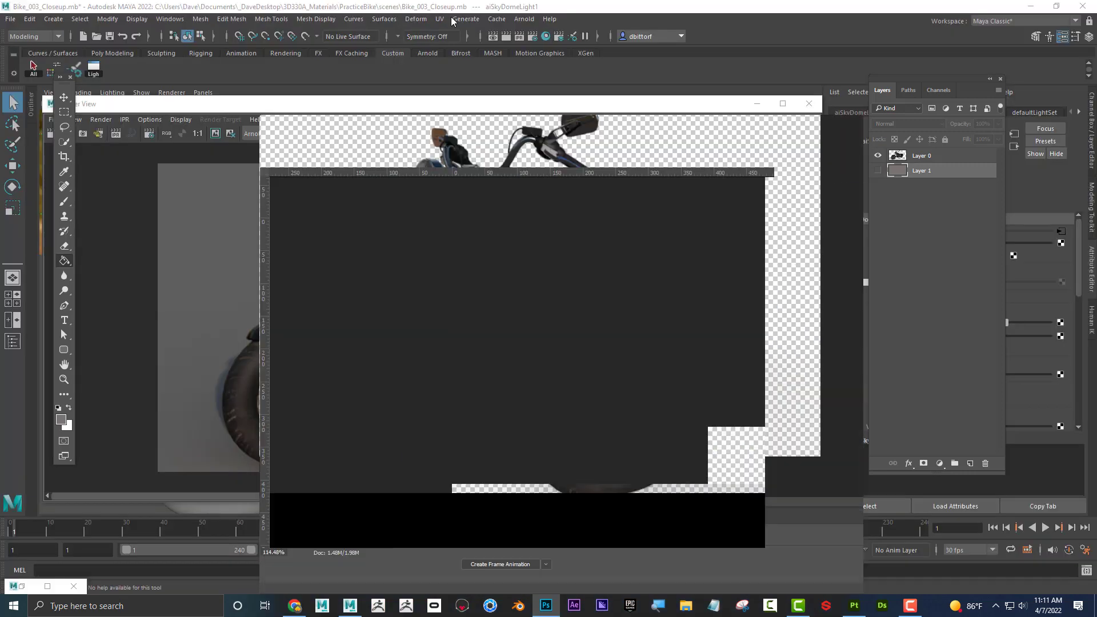
left_click_drag(343, 160, 420, 119)
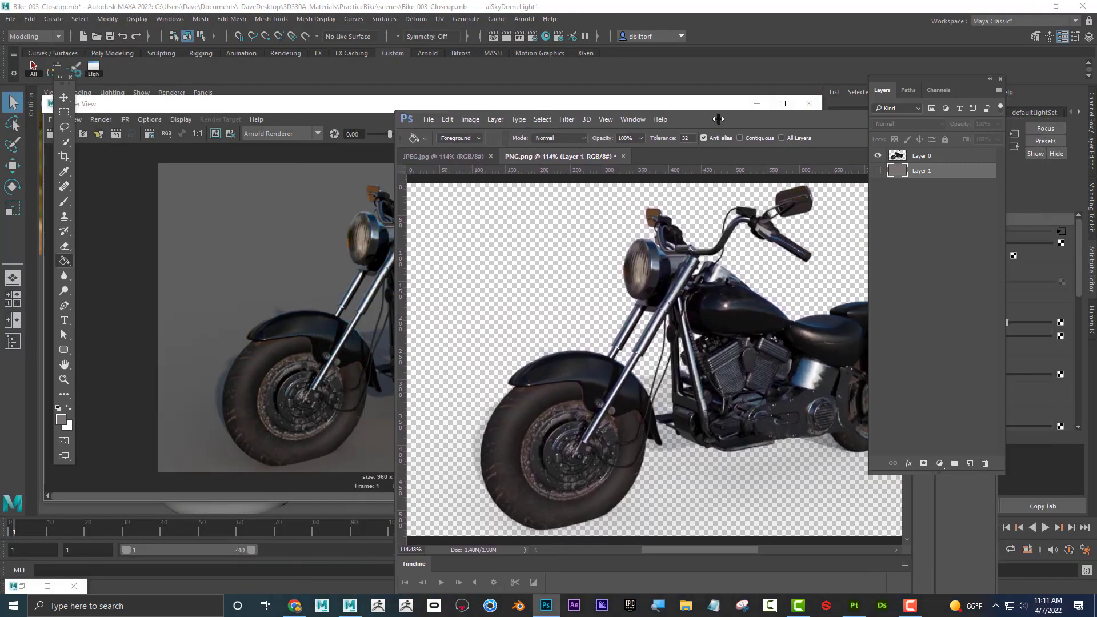
left_click_drag(763, 127, 904, 95)
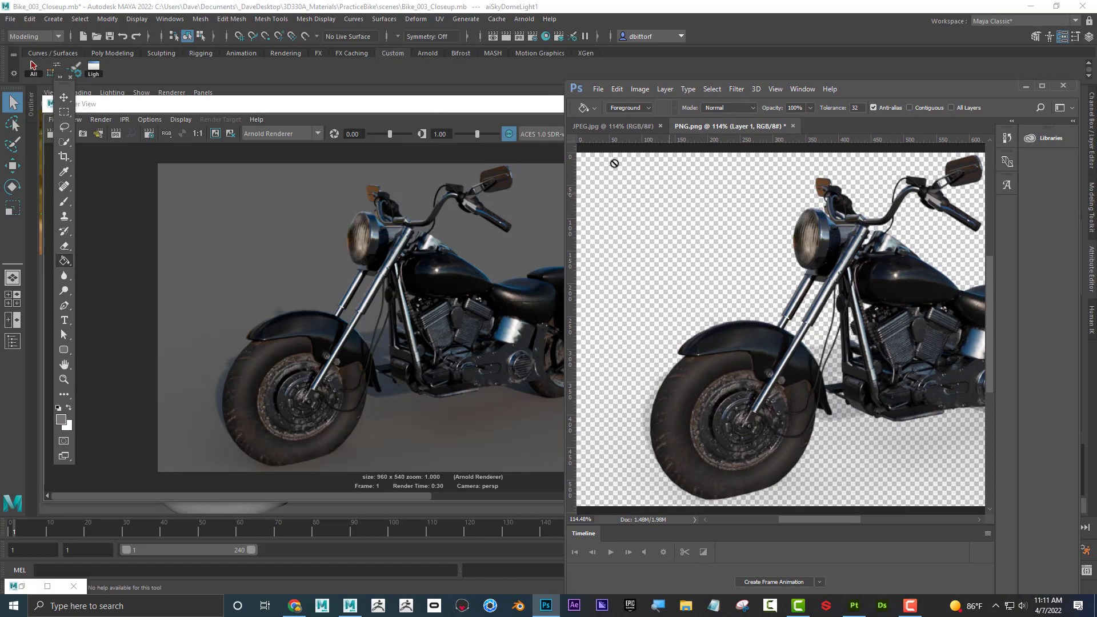
left_click(448, 109)
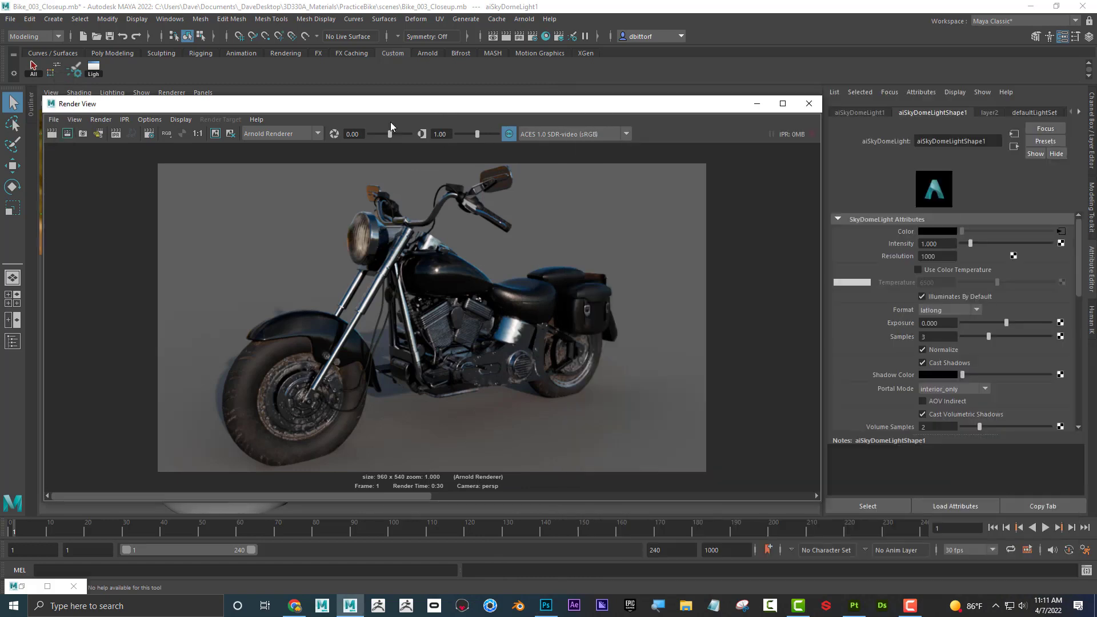
Toggle Maya's Render View between alpha and RGB twice, then return to Photoshop's PNG.png.
left_click(184, 134)
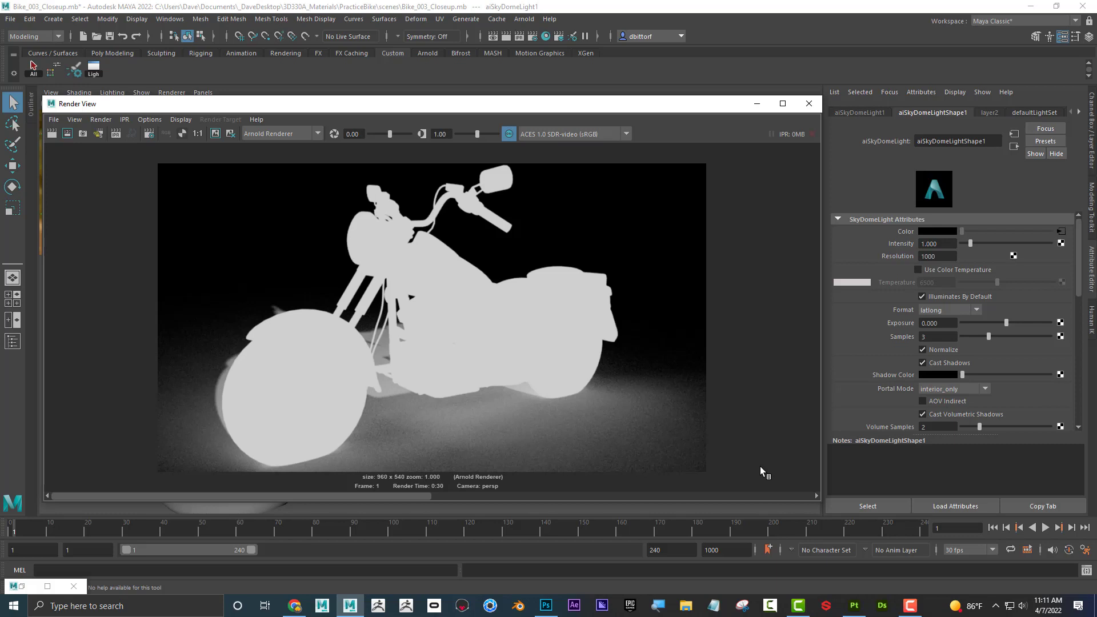
left_click(167, 134)
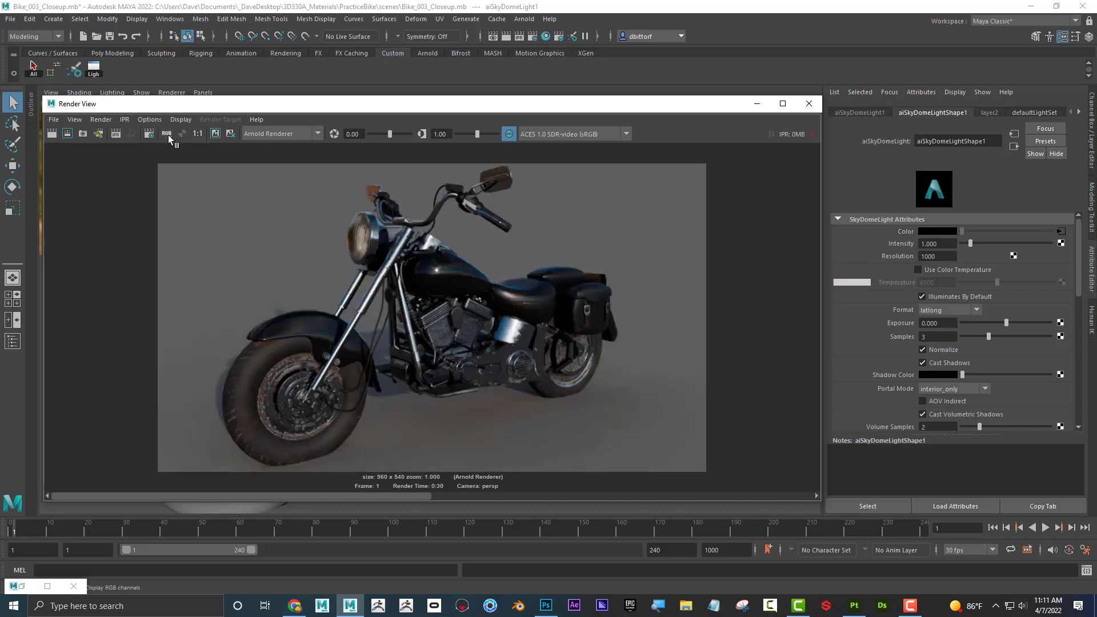
left_click(183, 134)
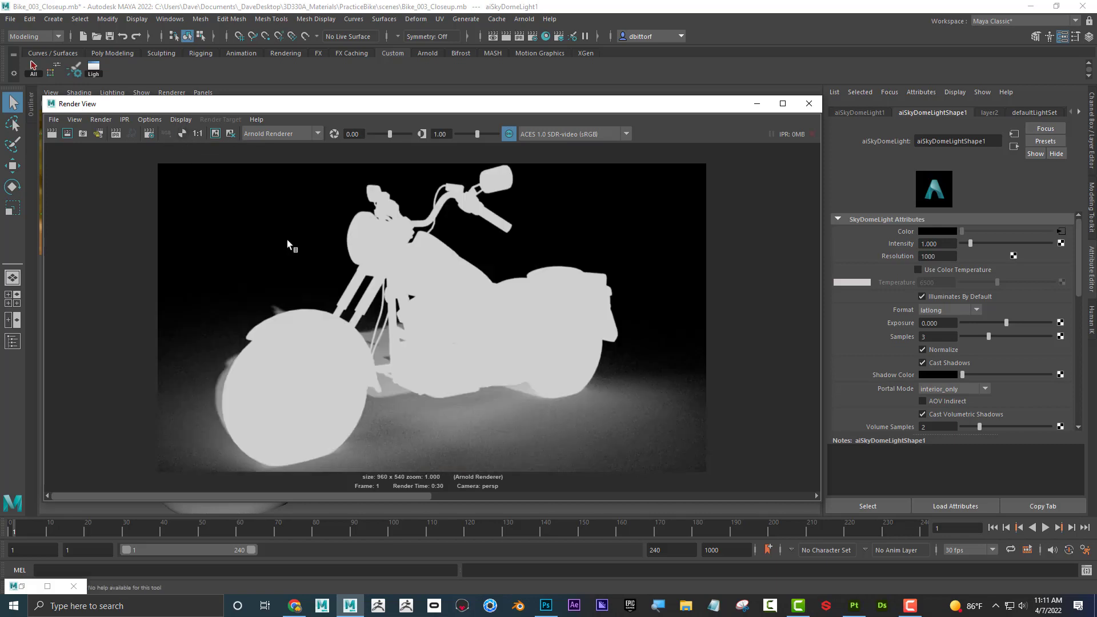
left_click(167, 132)
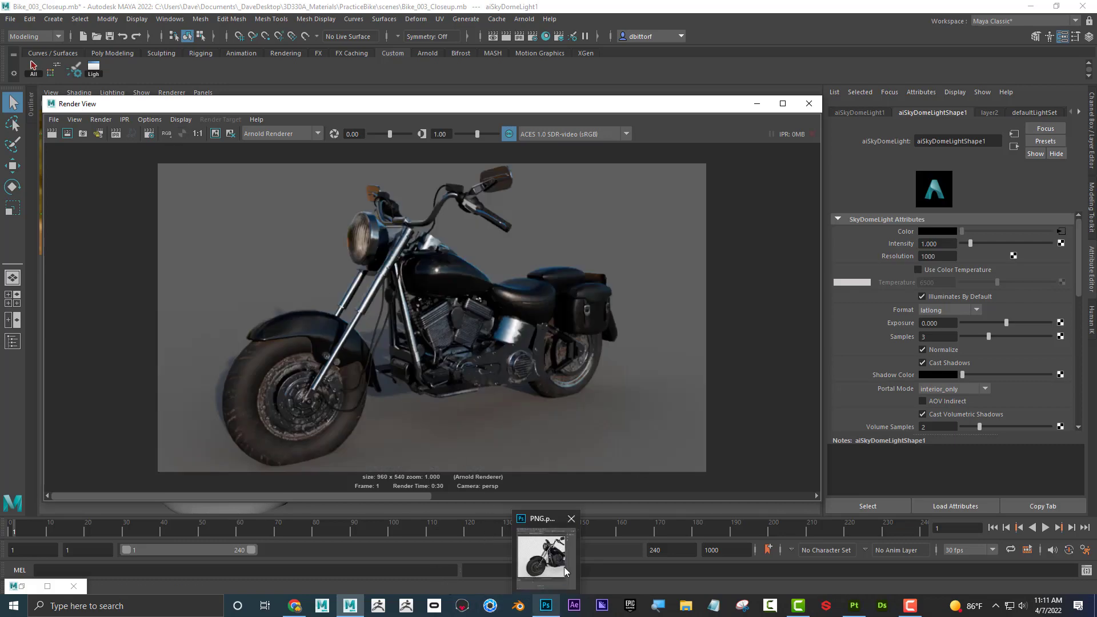
left_click(554, 526)
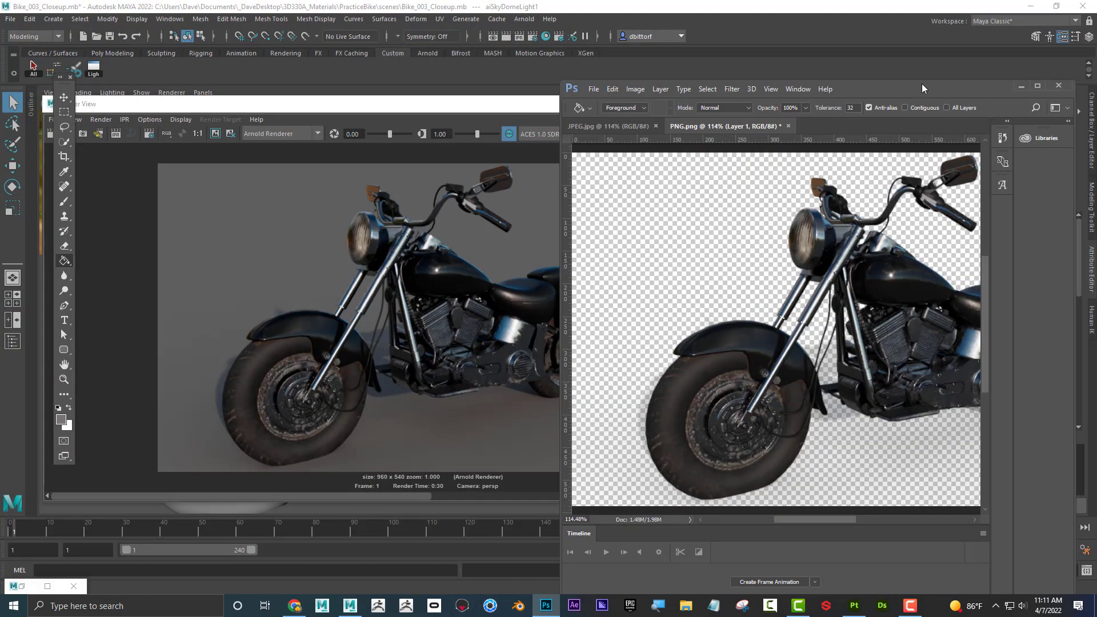
Move and widen the Photoshop window so the whole transparent PNG bike is visible.
left_click_drag(914, 86, 594, 65)
left_click_drag(763, 157, 981, 156)
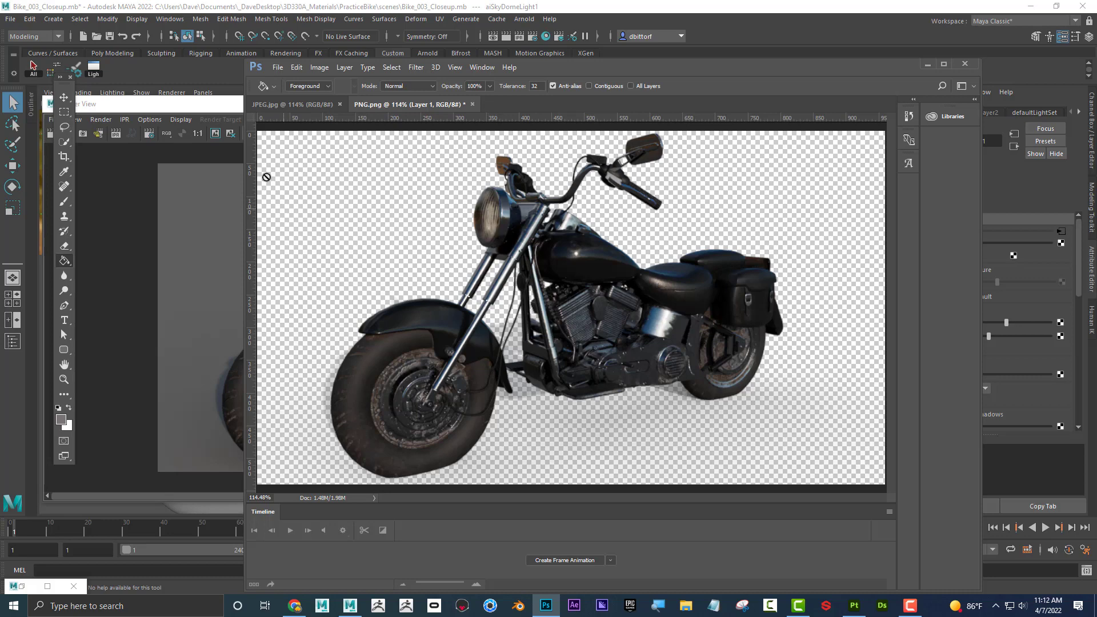
left_click_drag(569, 67, 642, 85)
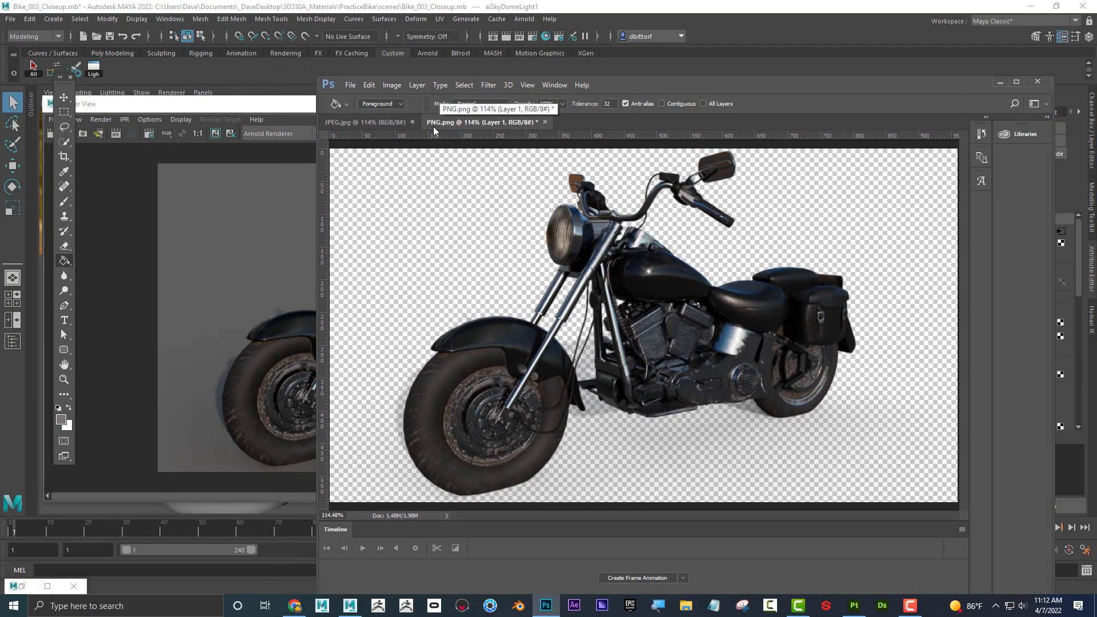
Return to Maya's Render View, briefly check Render Settings, and bring up its File menu.
left_click(260, 107)
left_click(531, 36)
left_click(999, 35)
left_click(53, 119)
Start Save Image from the Render View and browse the available file types.
left_click(94, 152)
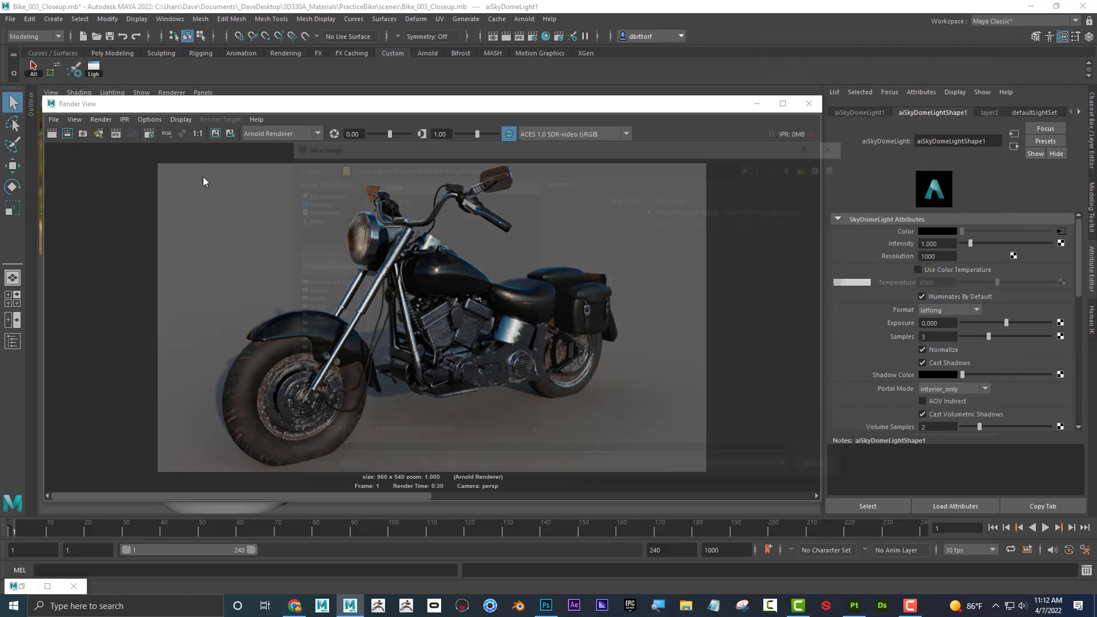
left_click(365, 471)
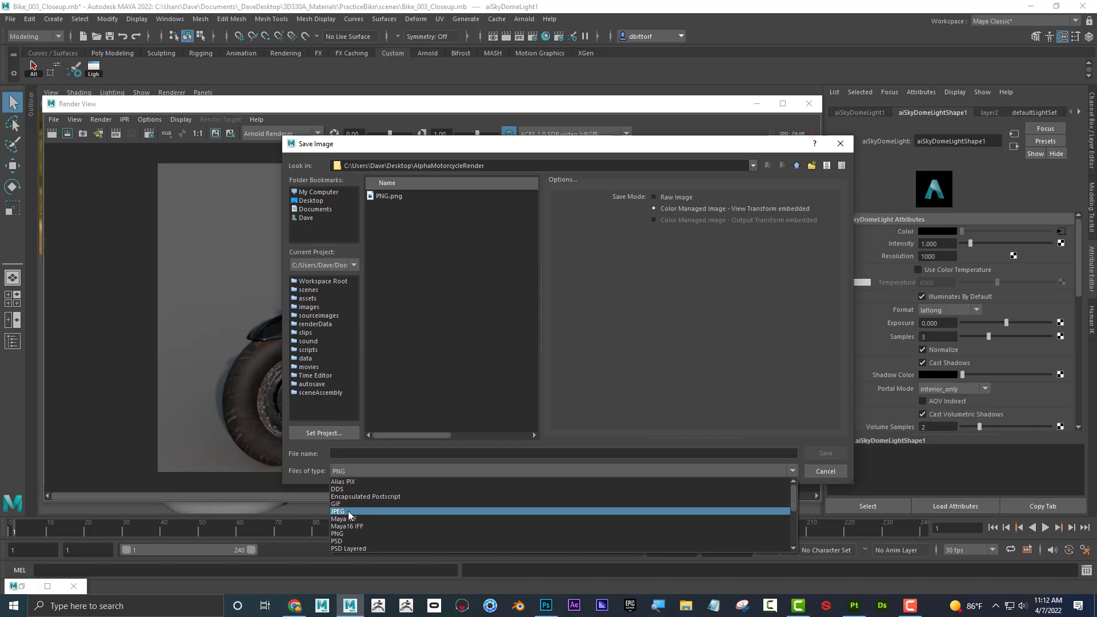
scroll(354, 486, "down", 3)
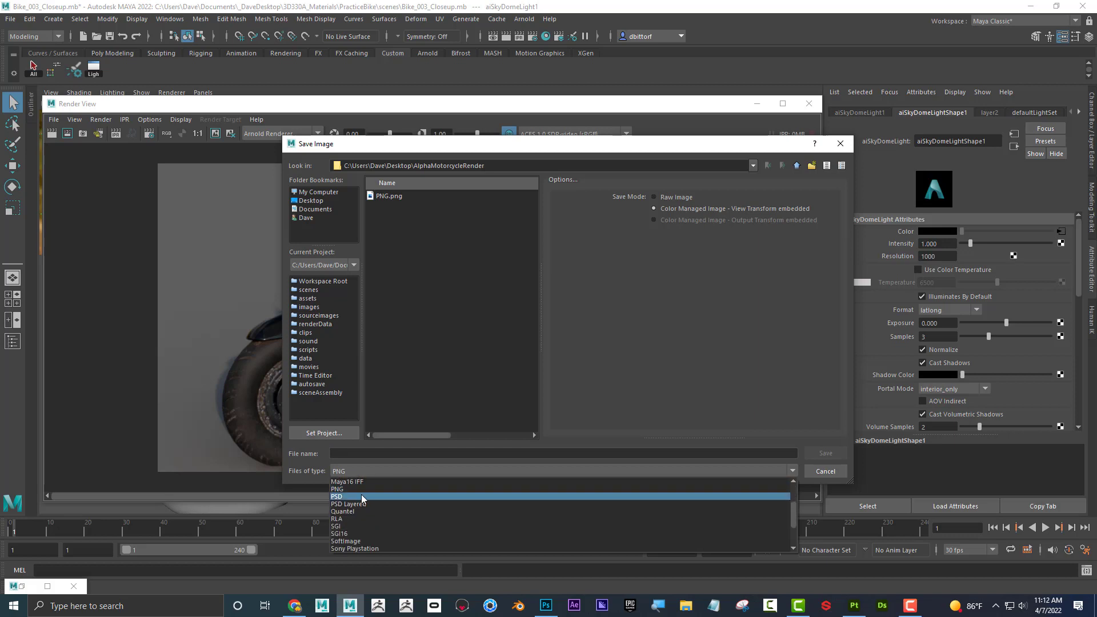
scroll(372, 544, "down", 2)
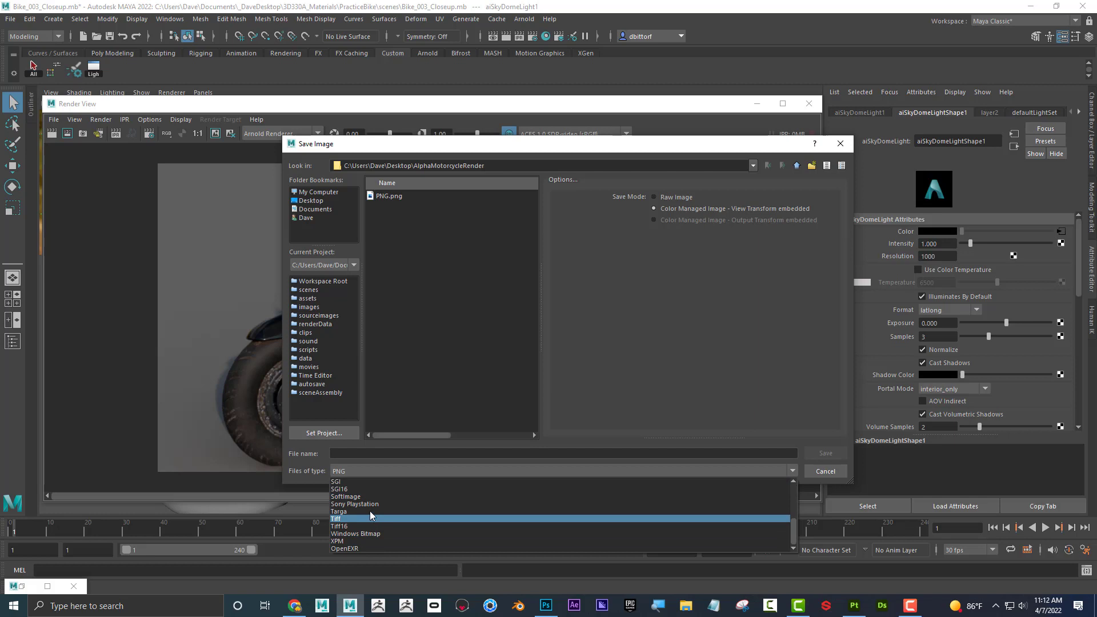
scroll(369, 499, "up", 3)
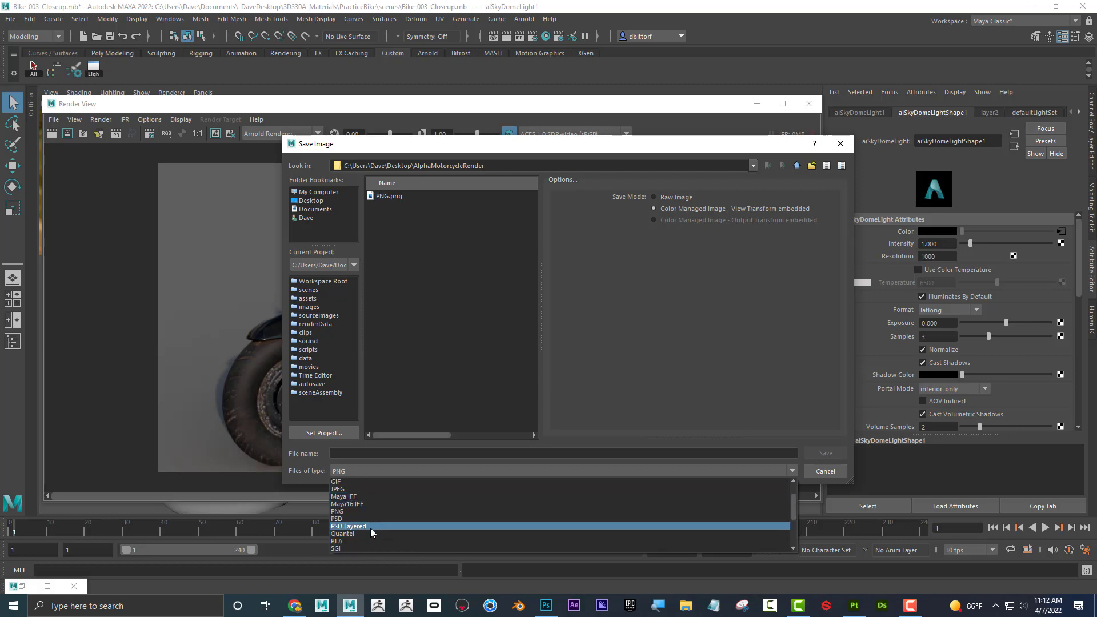
scroll(365, 511, "up", 1)
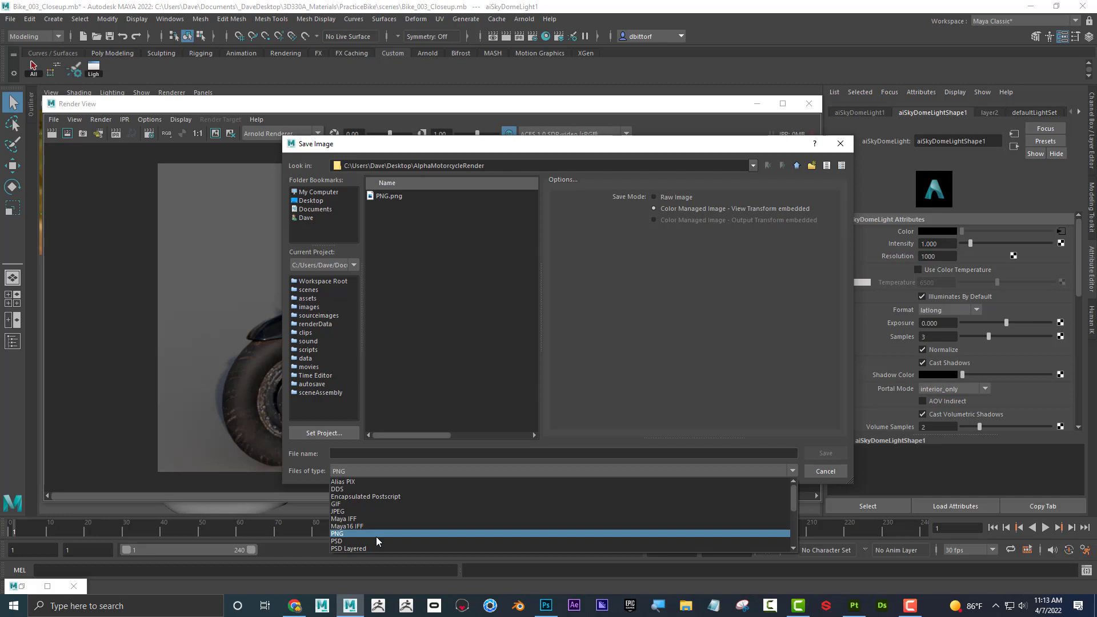
Cancel the Save Image dialog without saving and bring up Render Settings showing jpeg output.
left_click(846, 143)
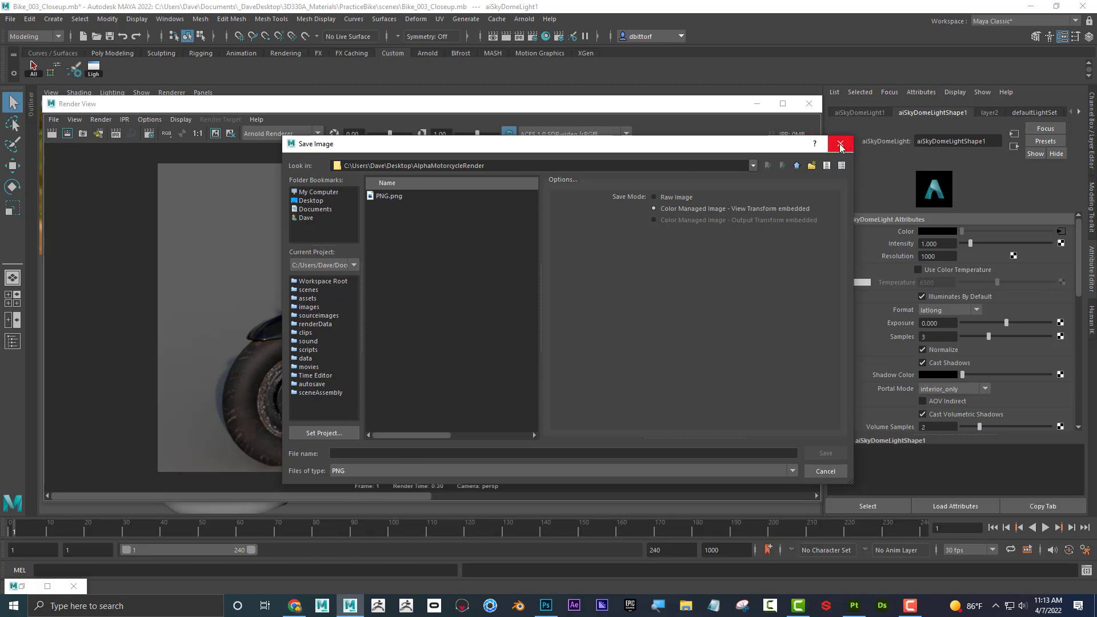
left_click(846, 143)
left_click(533, 36)
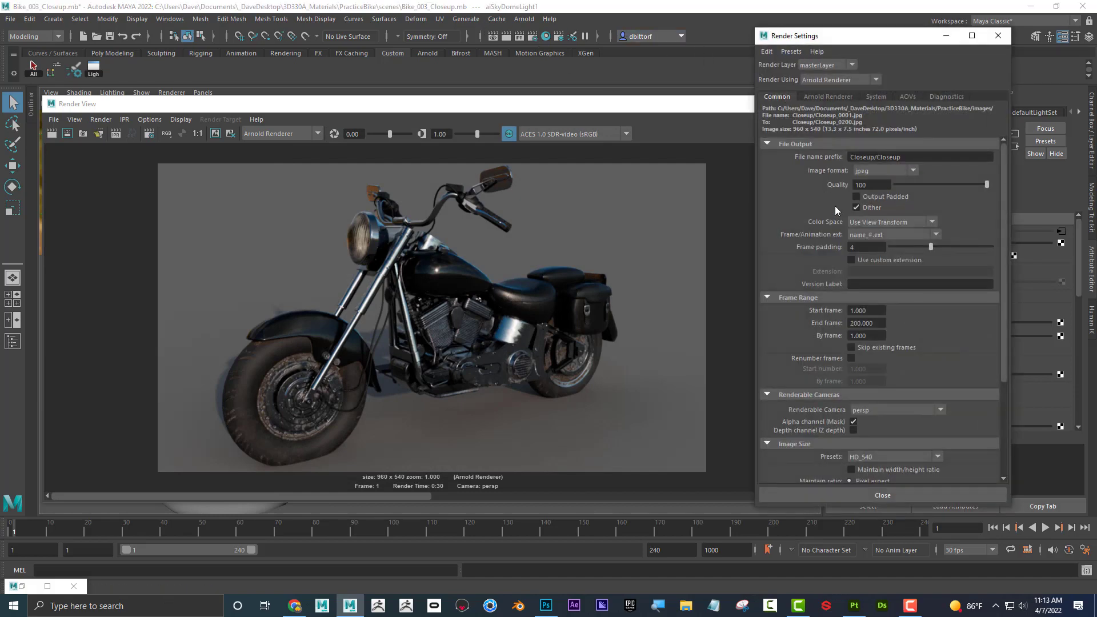
Set the output image format to png, then check the render's alpha channel view.
left_click(877, 170)
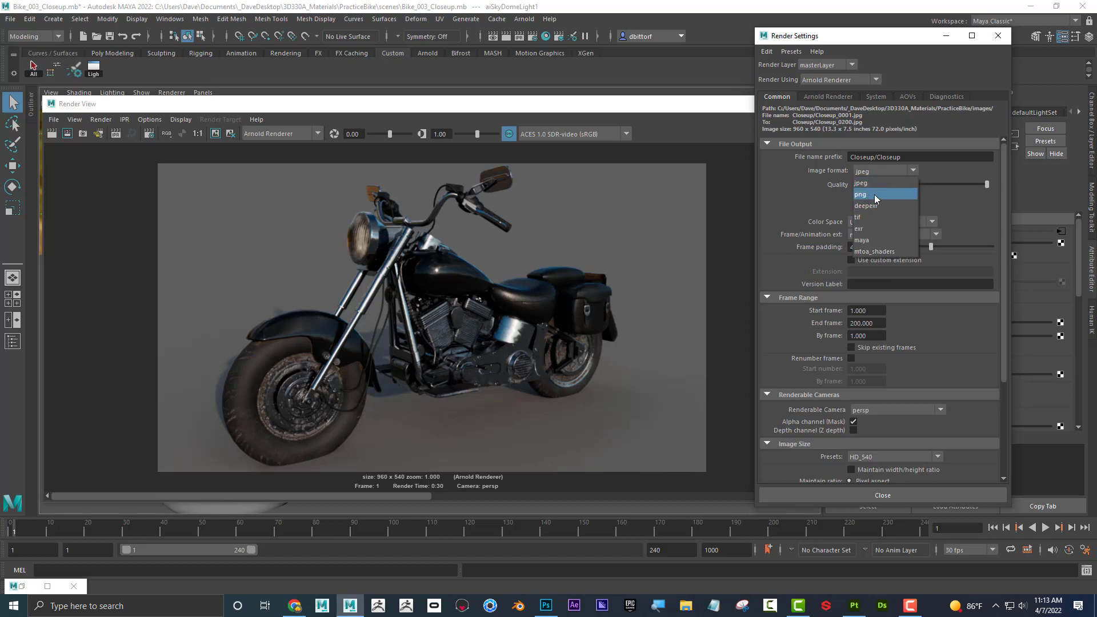
left_click(875, 196)
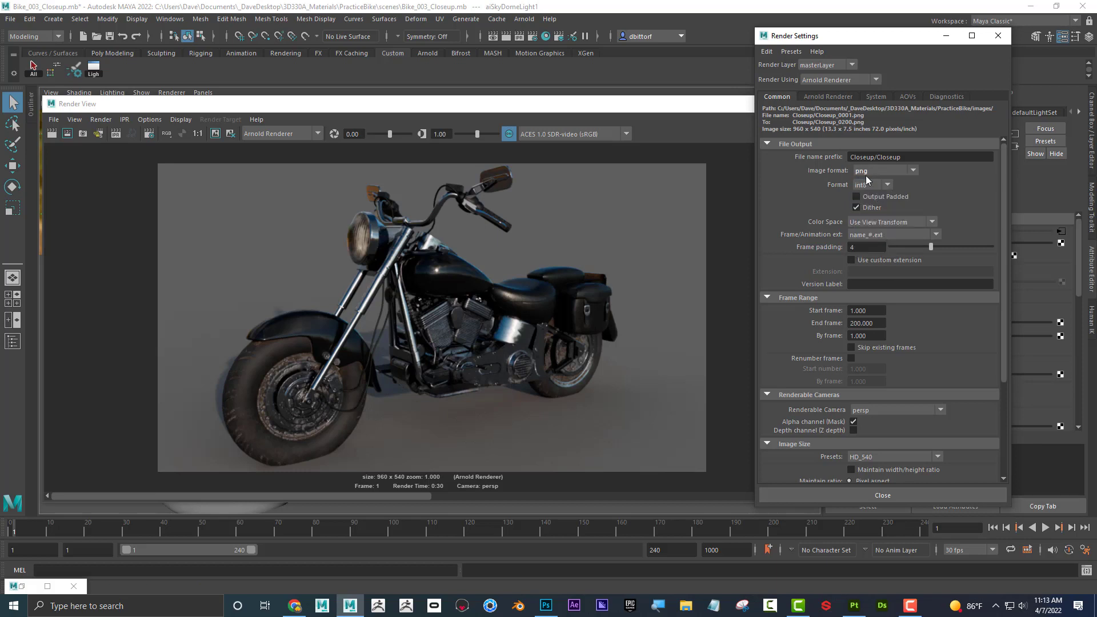
left_click(181, 133)
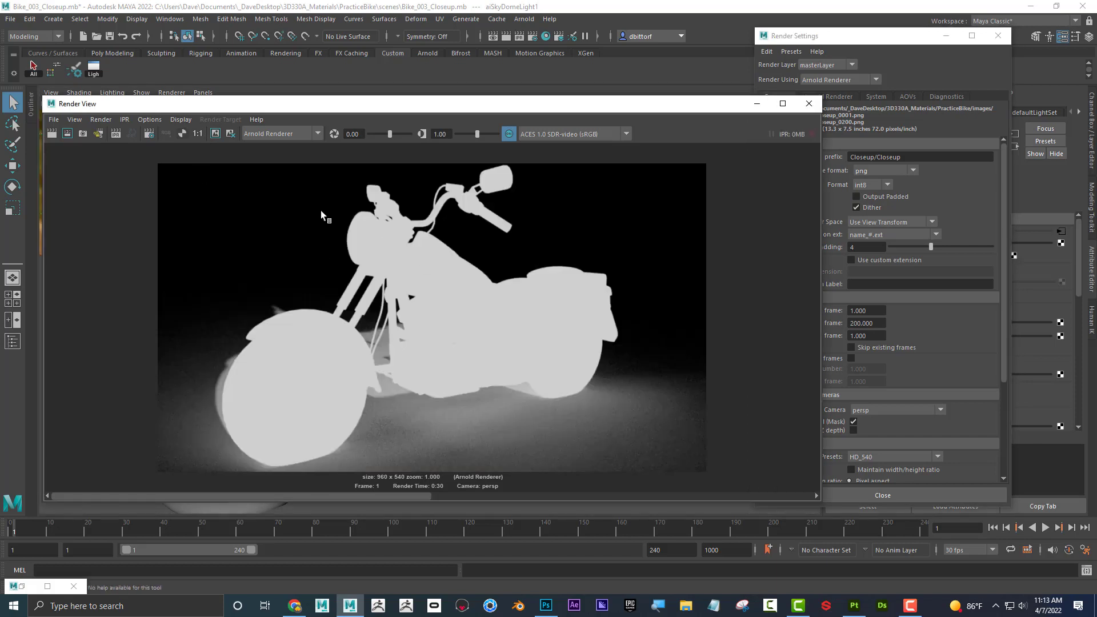
left_click(166, 133)
Move the Render View aside and scroll Render Settings to confirm Alpha channel (Mask) is on.
left_click_drag(542, 103, 480, 103)
scroll(875, 201, "down", 2)
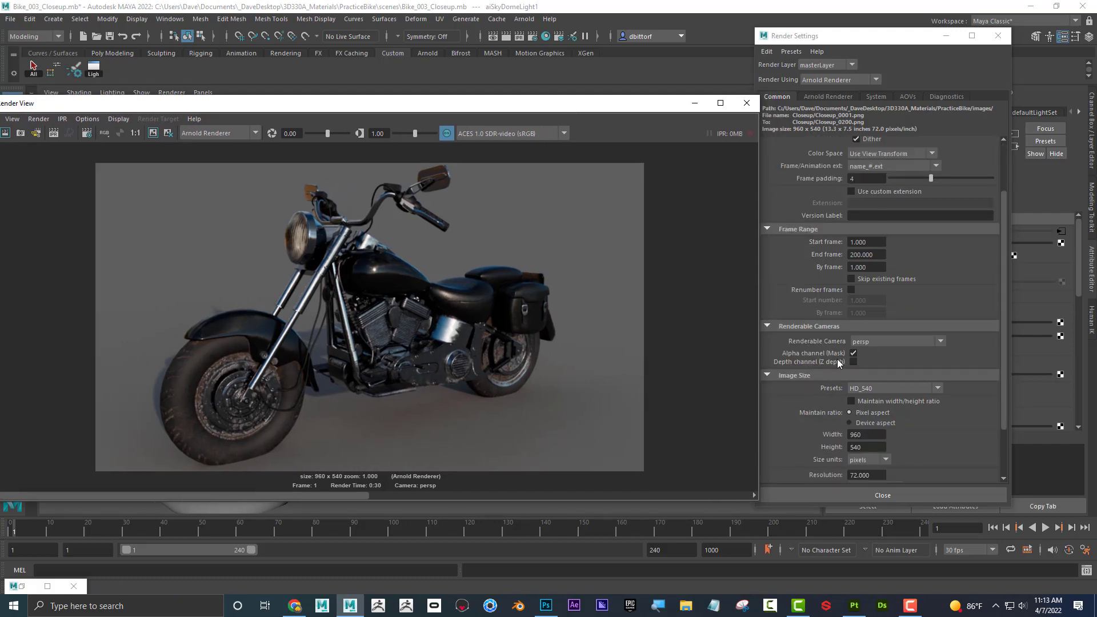
left_click_drag(887, 41, 908, 40)
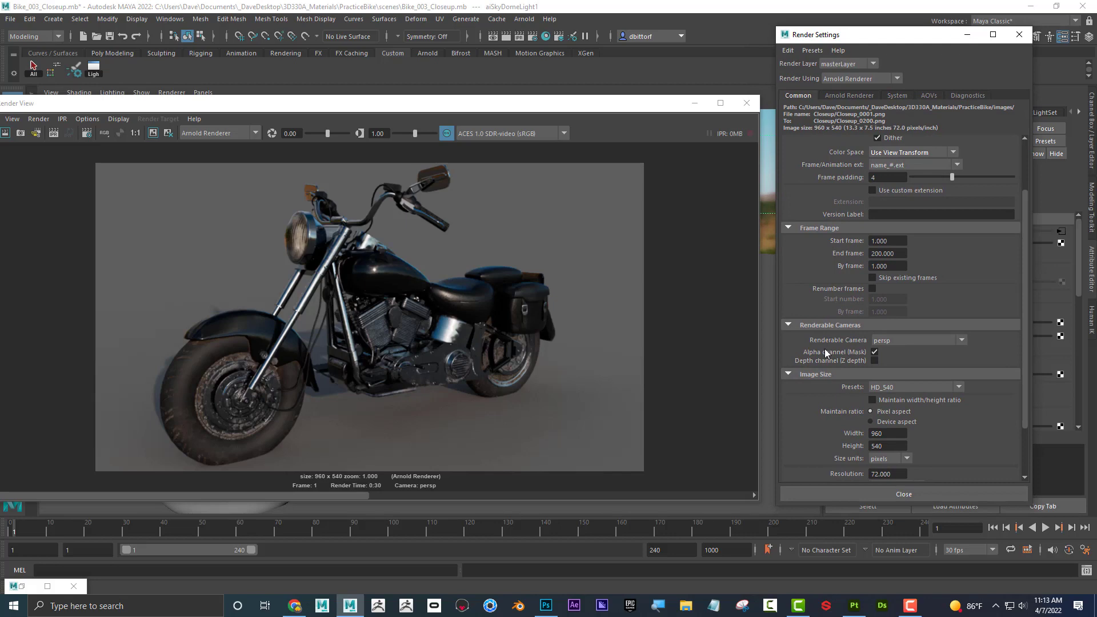